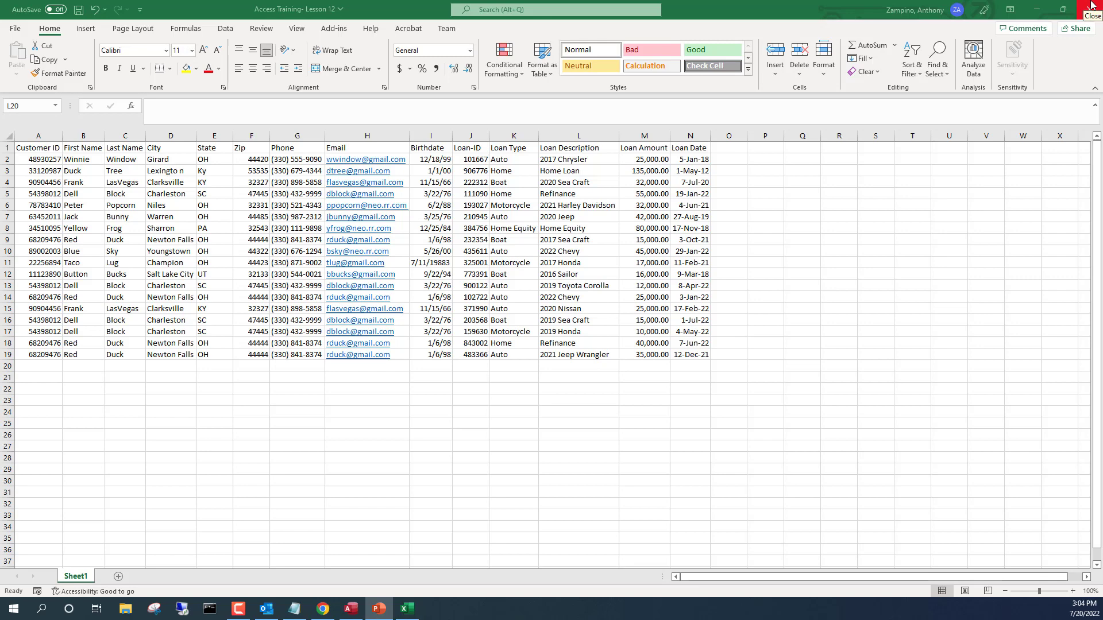
# Close the Access Training- Lesson 12 workbook and save its changes
pyautogui.click(1093, 5)
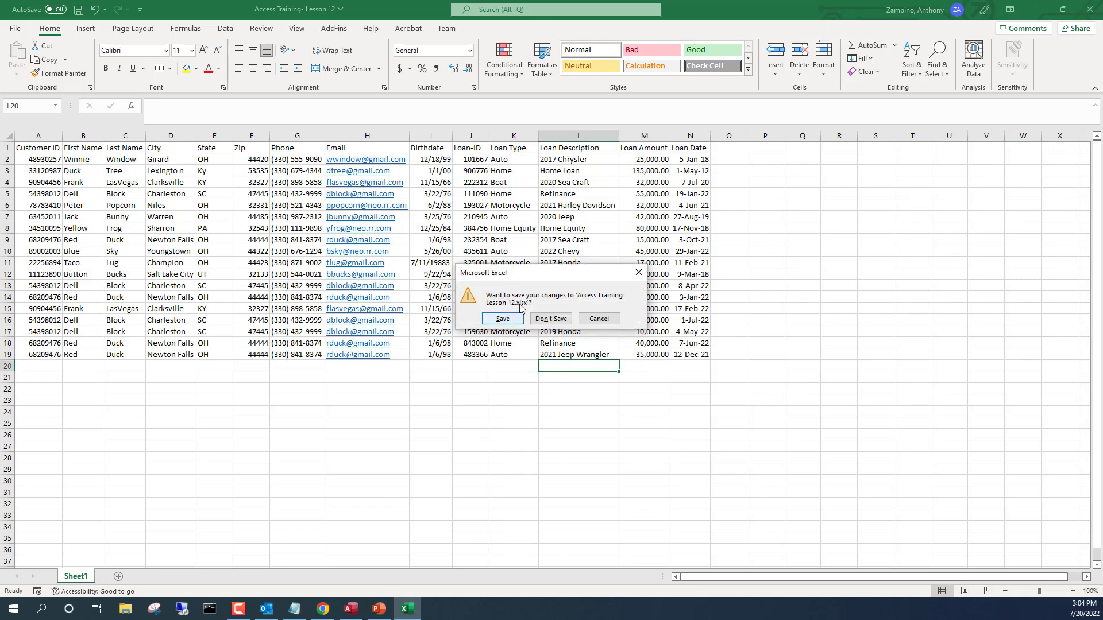
pyautogui.click(512, 317)
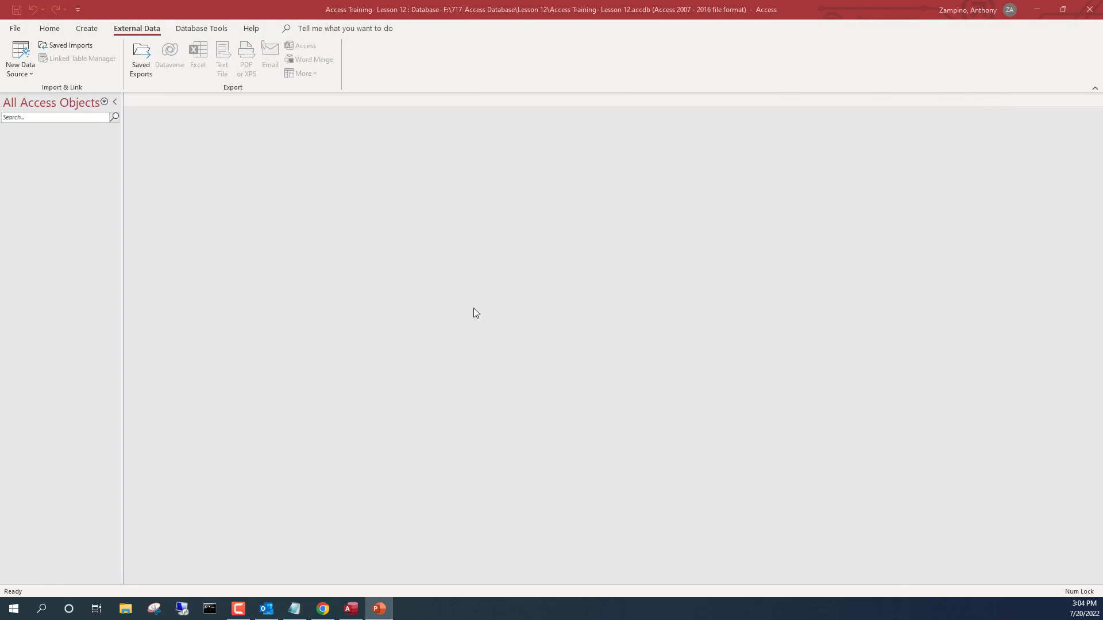
# Start importing external data from an Excel file into the Lesson 12 Access database
pyautogui.click(48, 29)
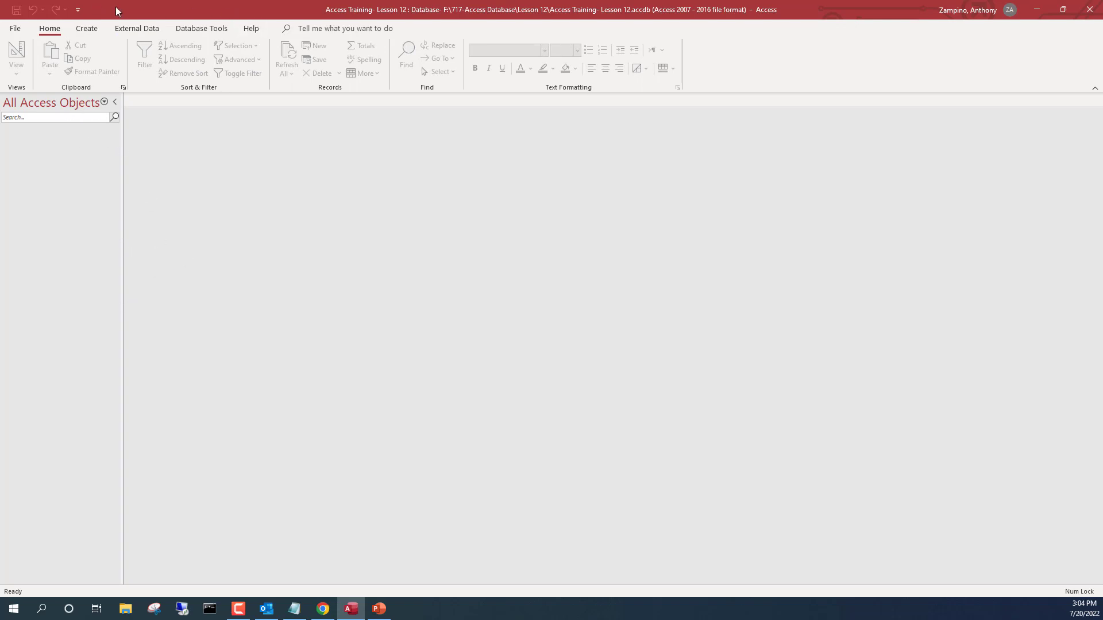
pyautogui.click(124, 32)
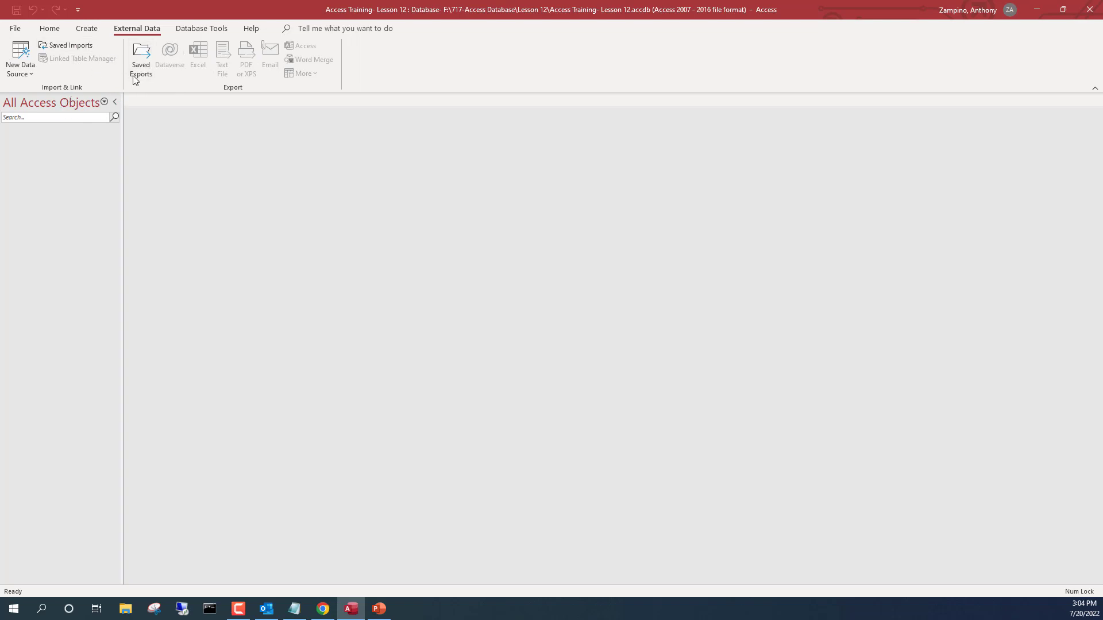
pyautogui.click(25, 74)
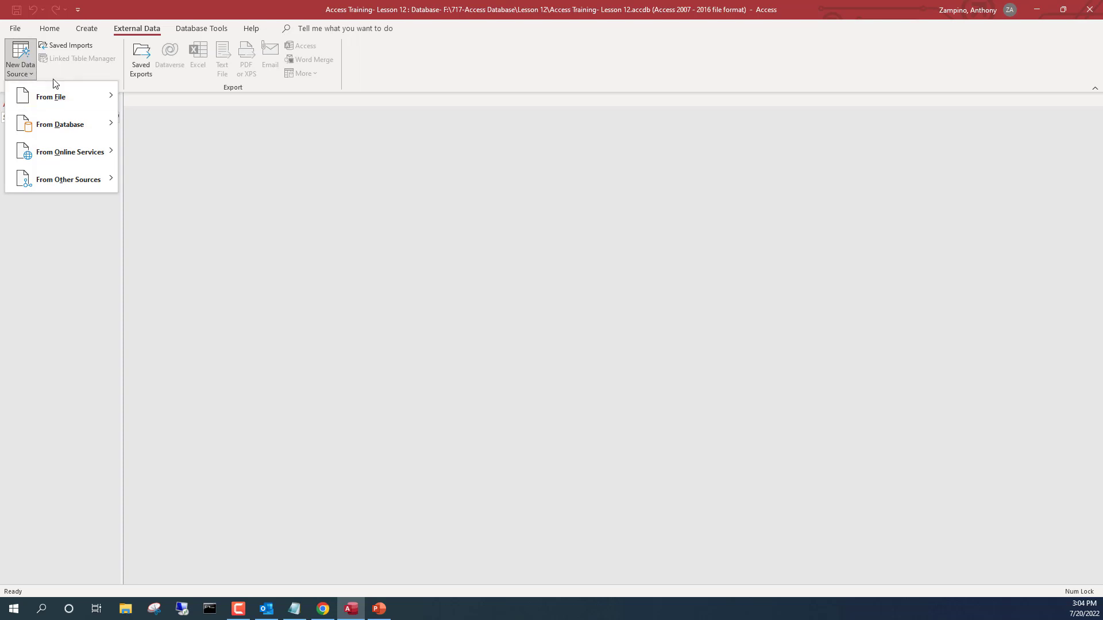
pyautogui.moveTo(51, 104)
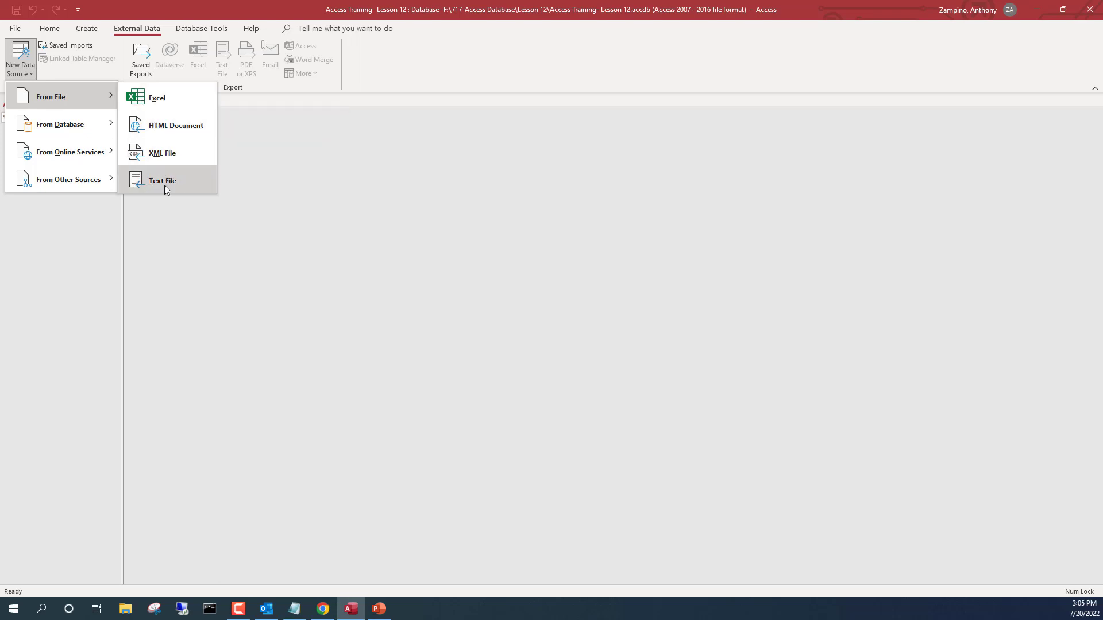
pyautogui.moveTo(42, 130)
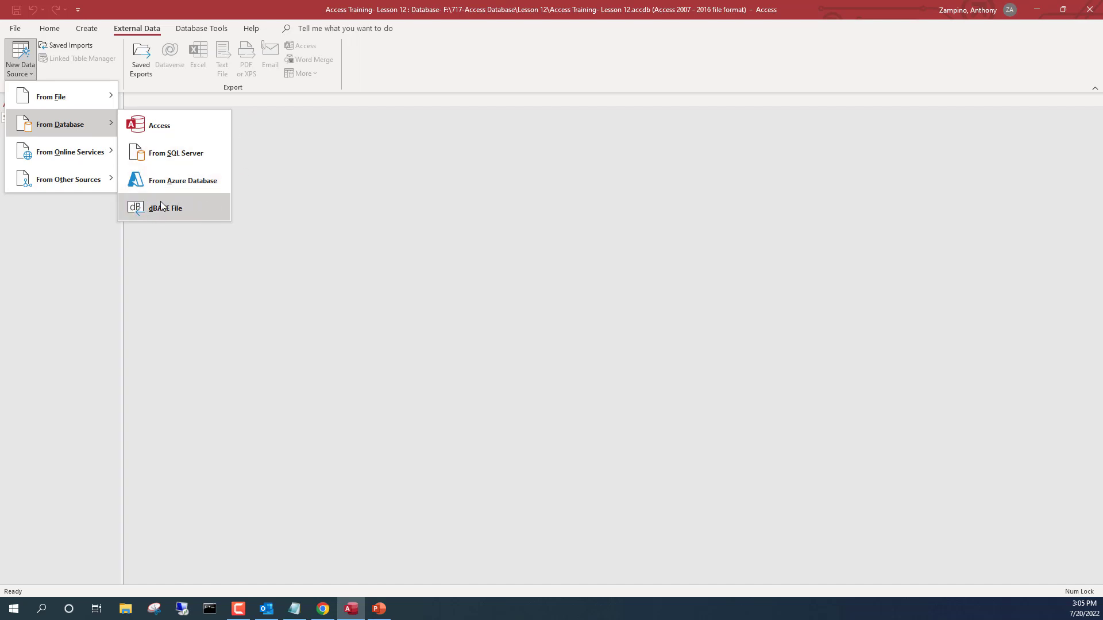
pyautogui.moveTo(78, 153)
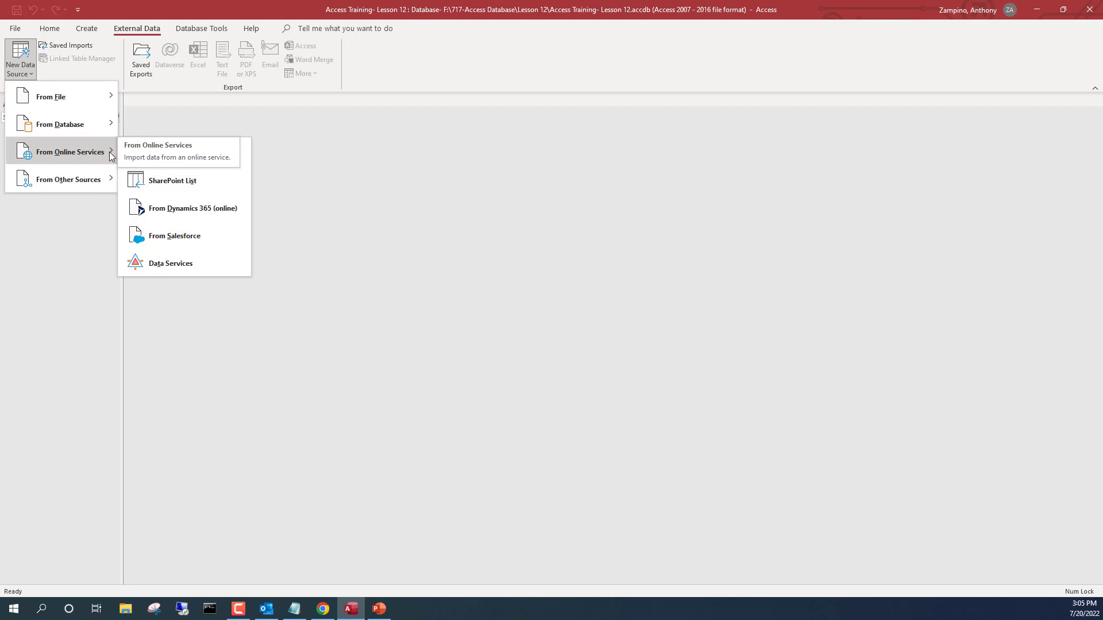
pyautogui.moveTo(64, 188)
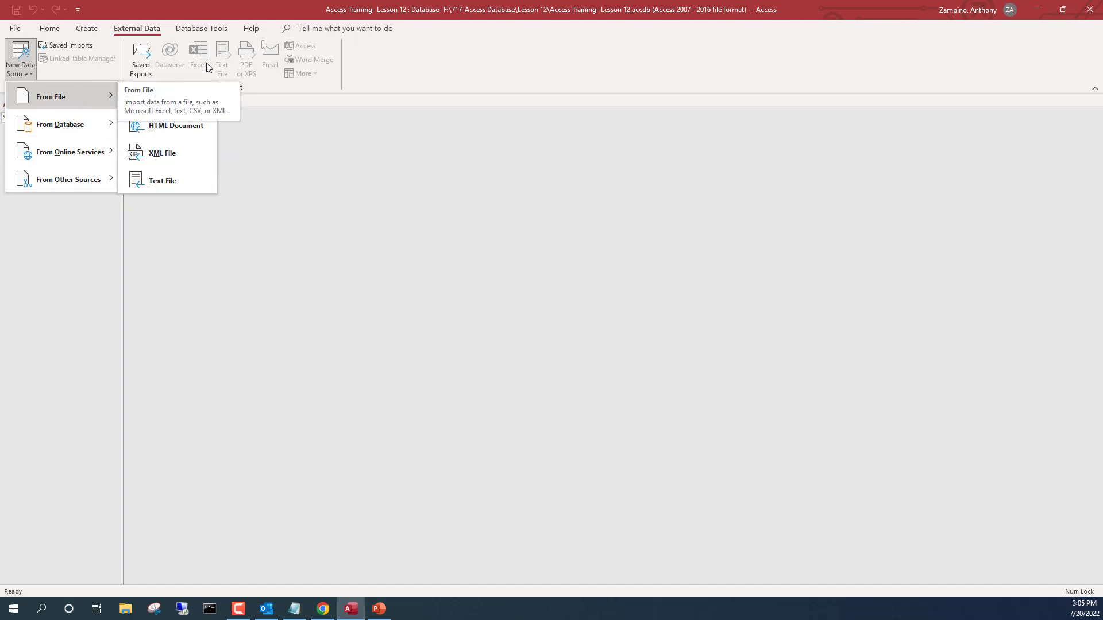
pyautogui.click(147, 98)
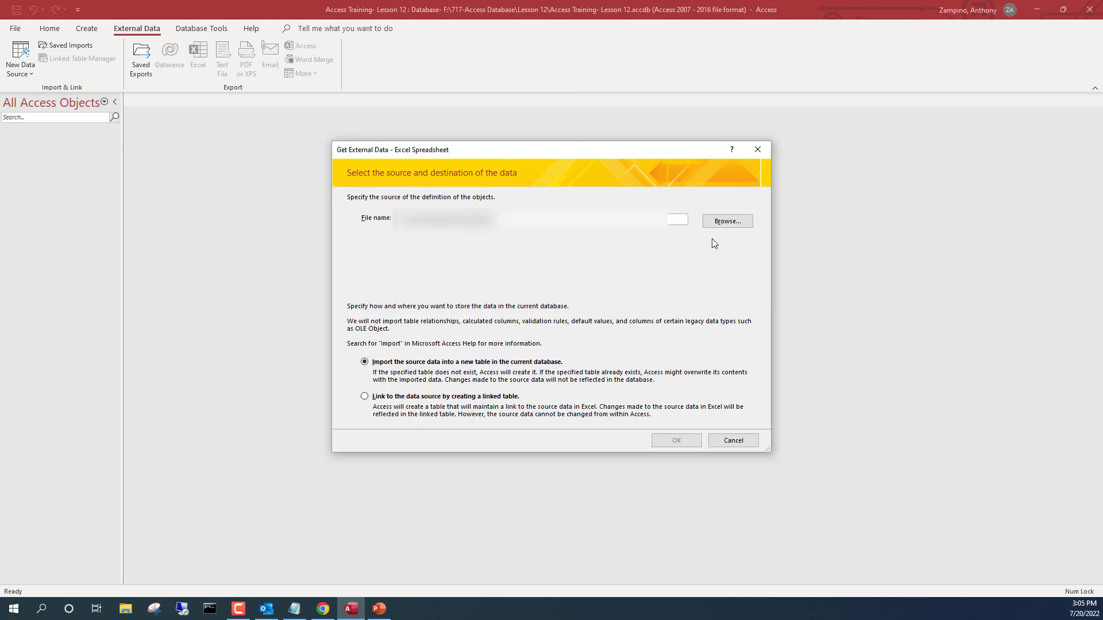
# Choose Access Training- Lesson 12.xlsx from the 717-Access Database\Lesson 12 folder for import into a new table, and allow the import wizard to open
pyautogui.click(725, 223)
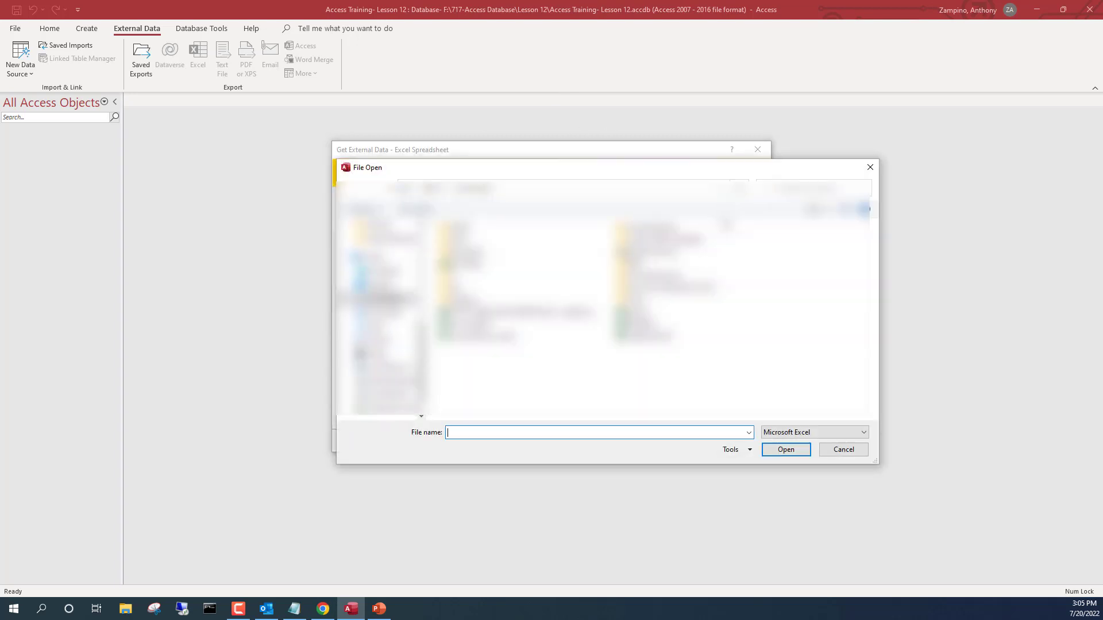
pyautogui.click(400, 398)
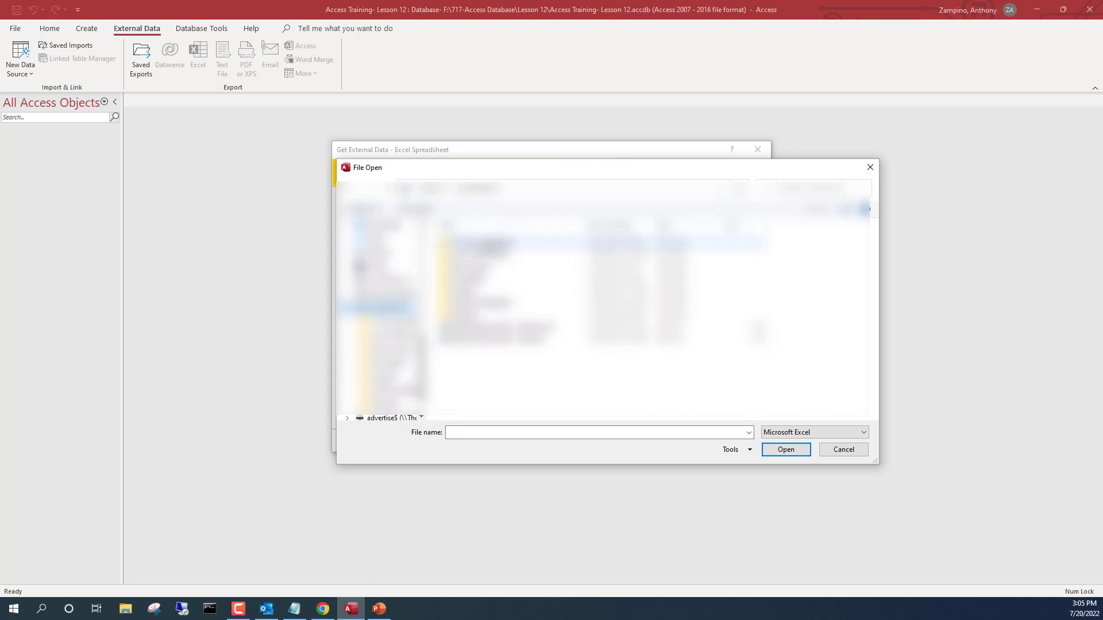
pyautogui.doubleClick(491, 246)
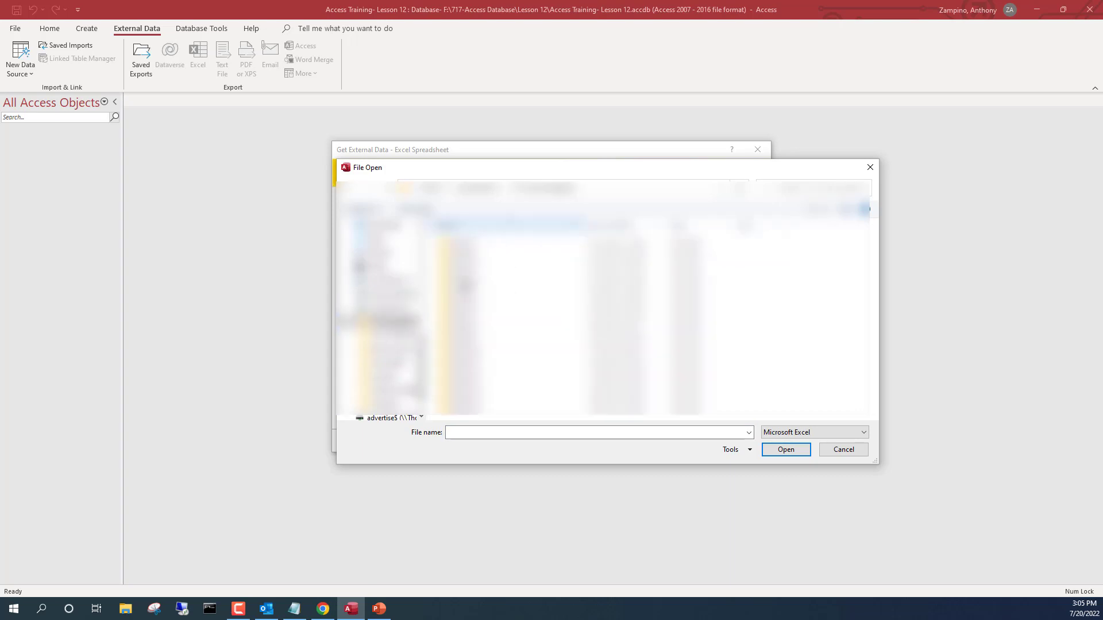
pyautogui.click(467, 378)
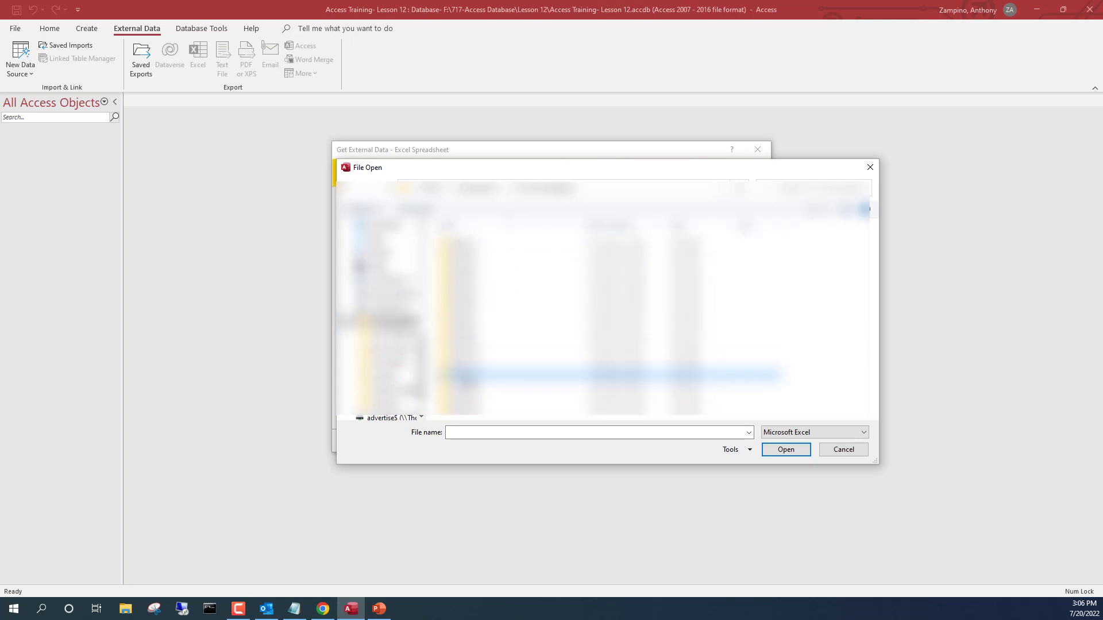
pyautogui.click(511, 379)
pyautogui.doubleClick(513, 381)
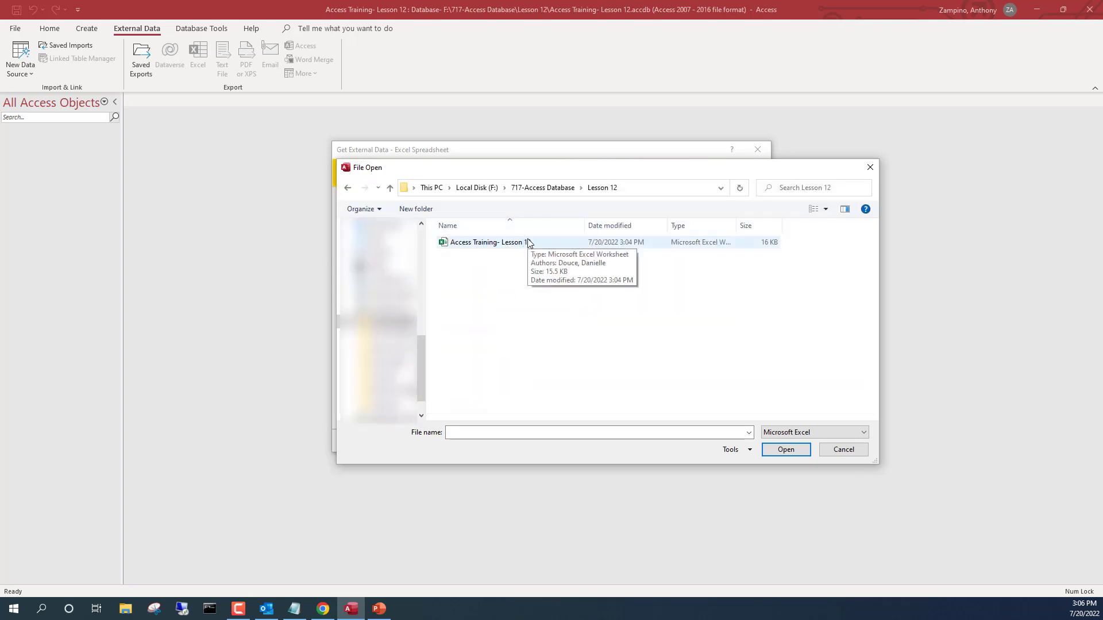
pyautogui.doubleClick(527, 241)
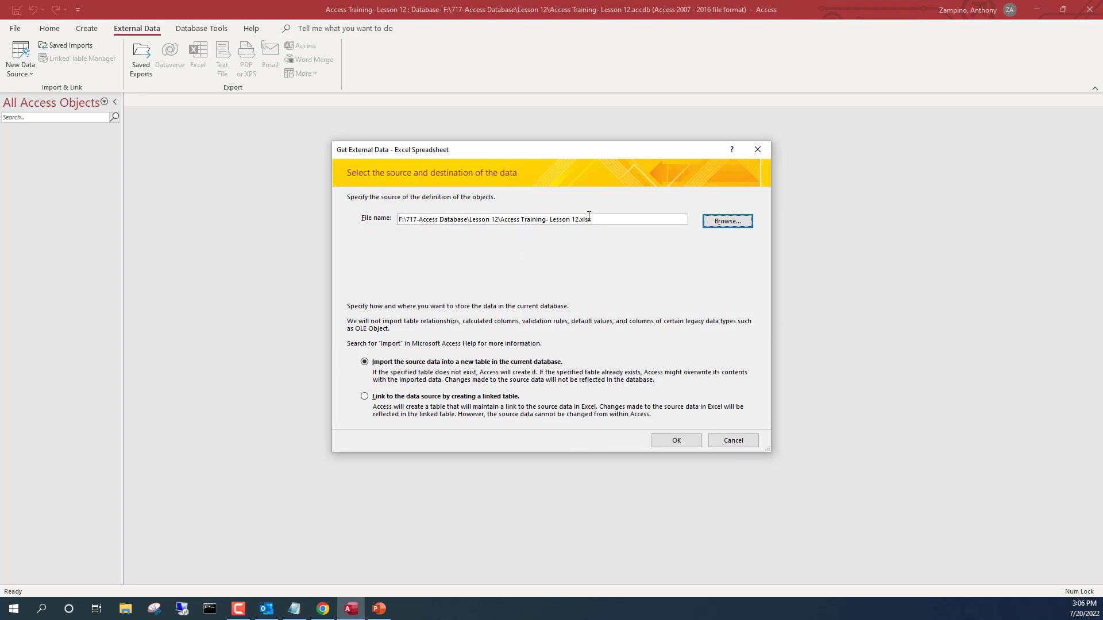
pyautogui.click(679, 443)
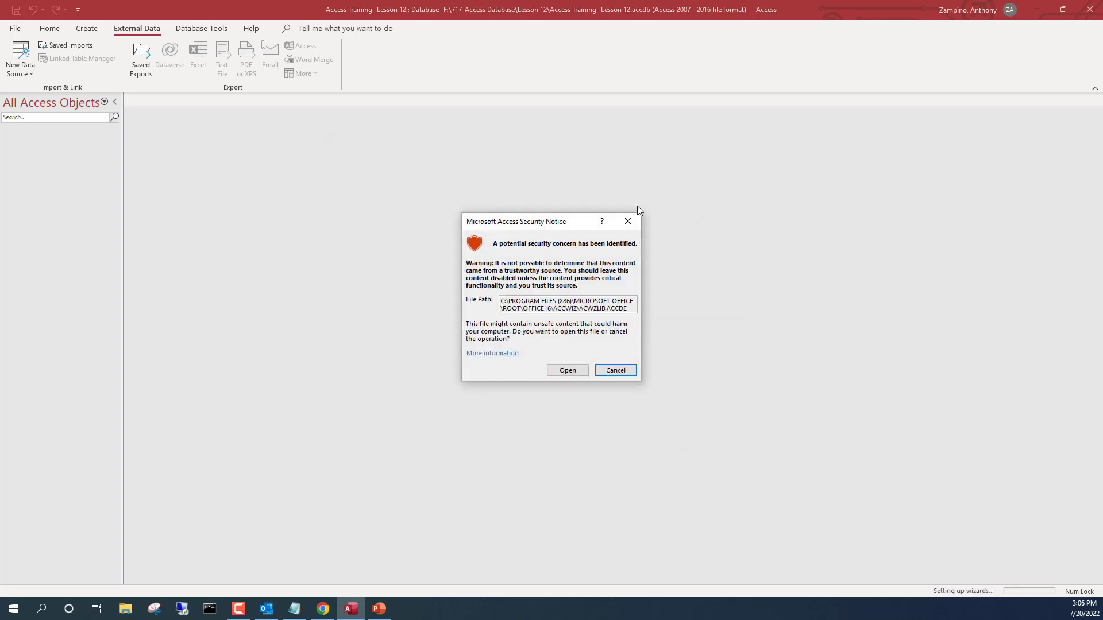
pyautogui.click(573, 371)
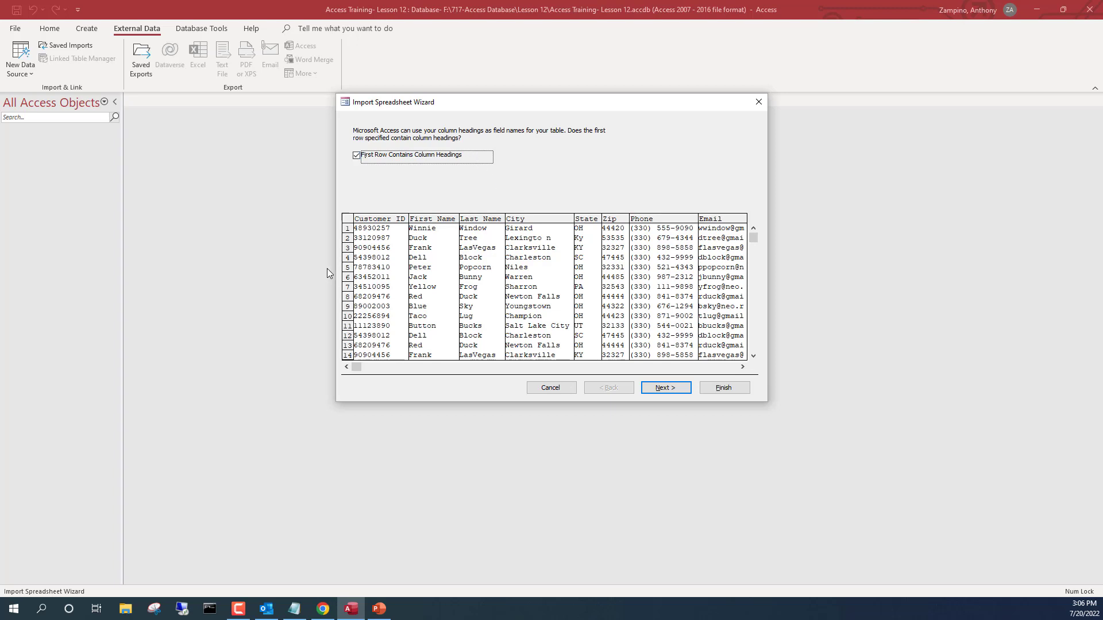
# Keep the first row as column headings, look through the preview columns and continue to the field options
pyautogui.click(356, 161)
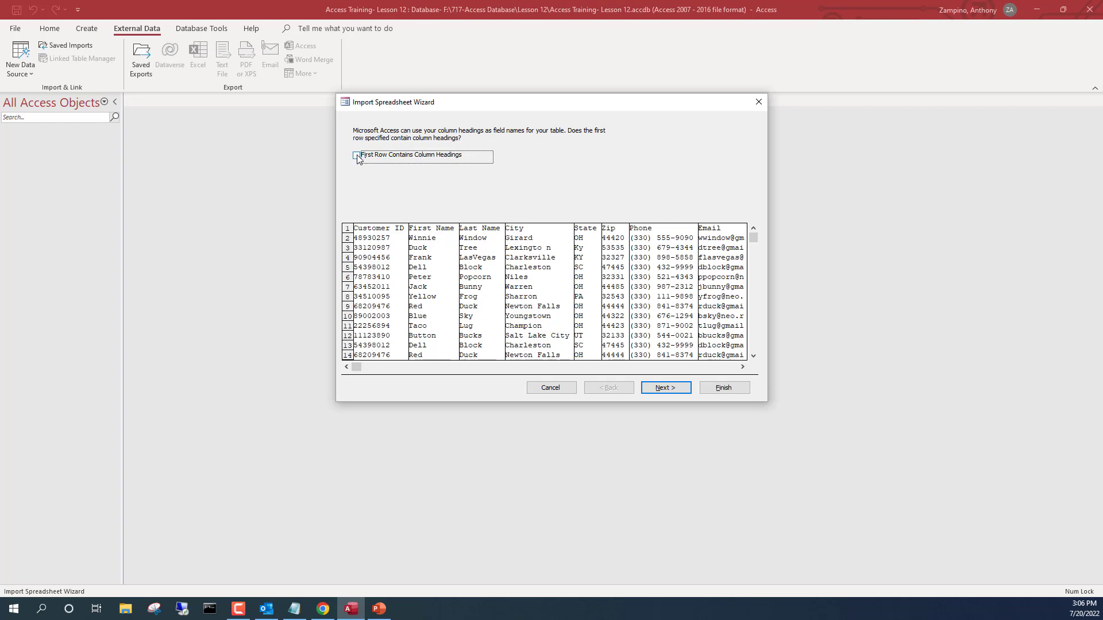
pyautogui.click(357, 157)
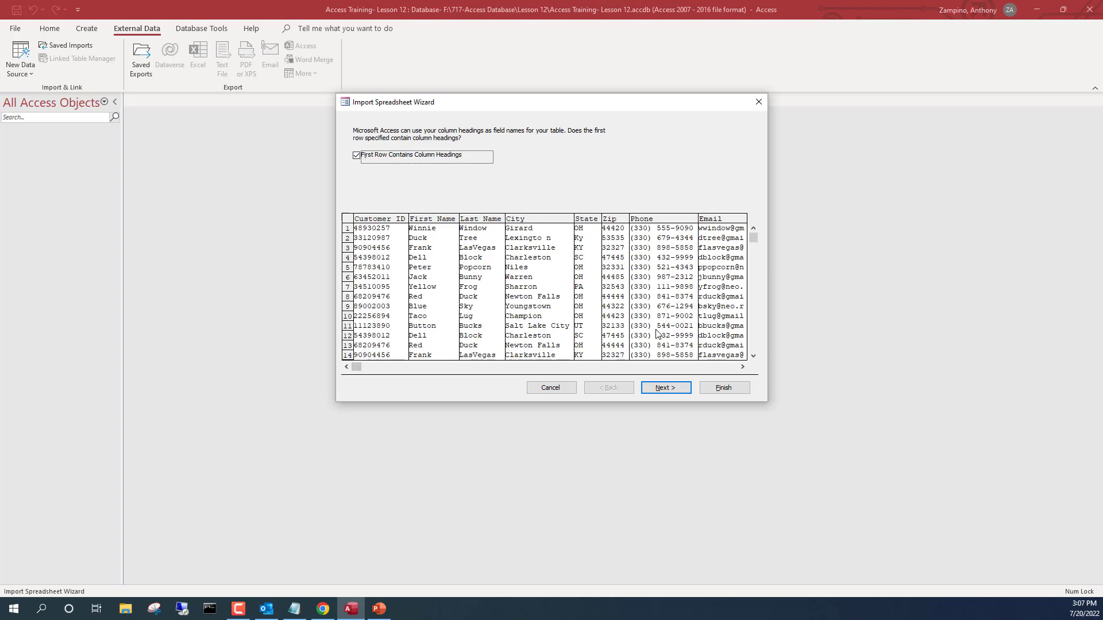
pyautogui.click(742, 367)
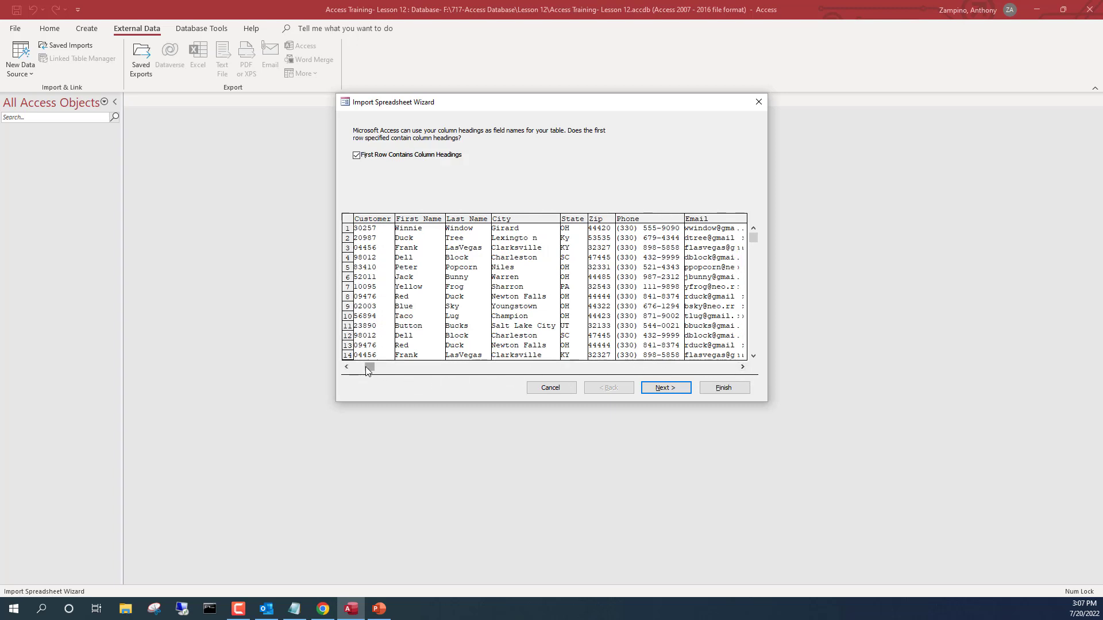
pyautogui.moveTo(366, 367); pyautogui.dragTo(667, 368)
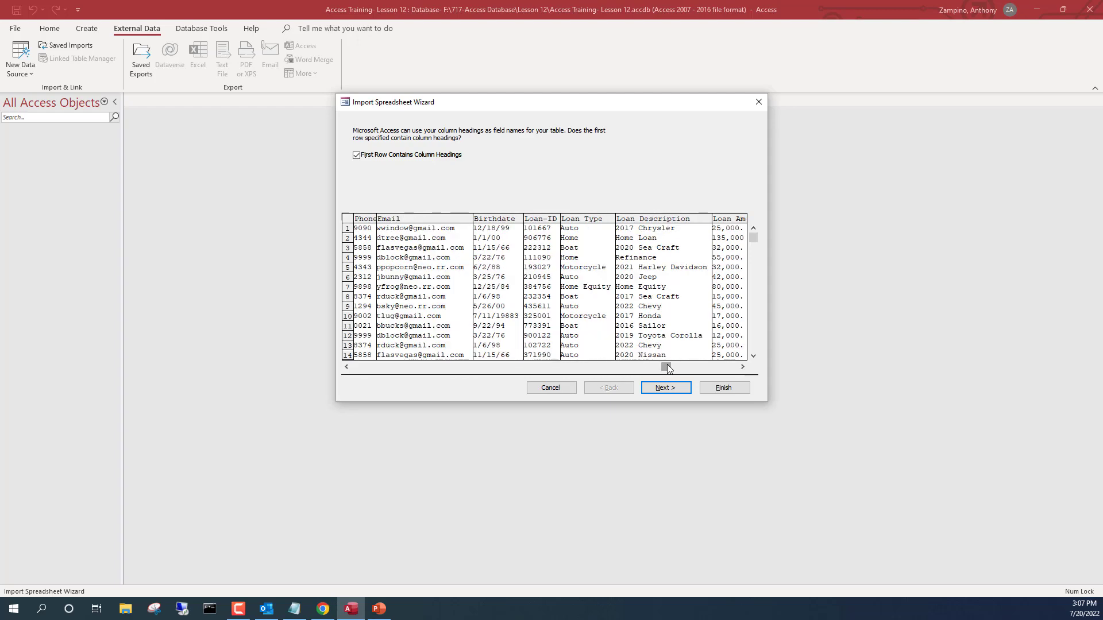
pyautogui.click(670, 388)
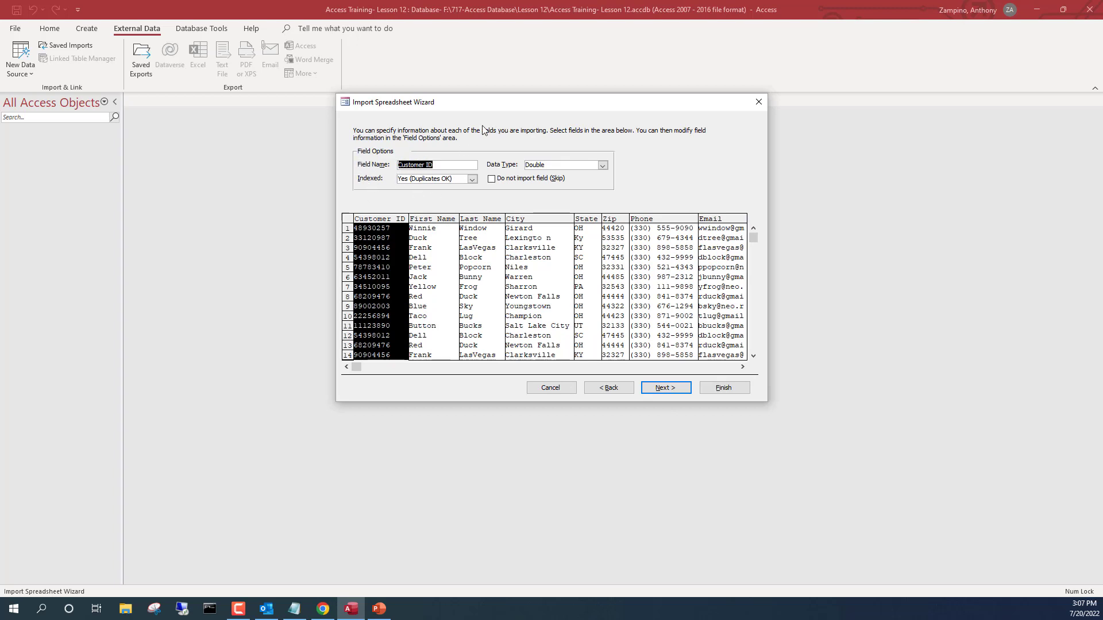
# Set the data type of the Customer ID field to Short Text
pyautogui.click(601, 166)
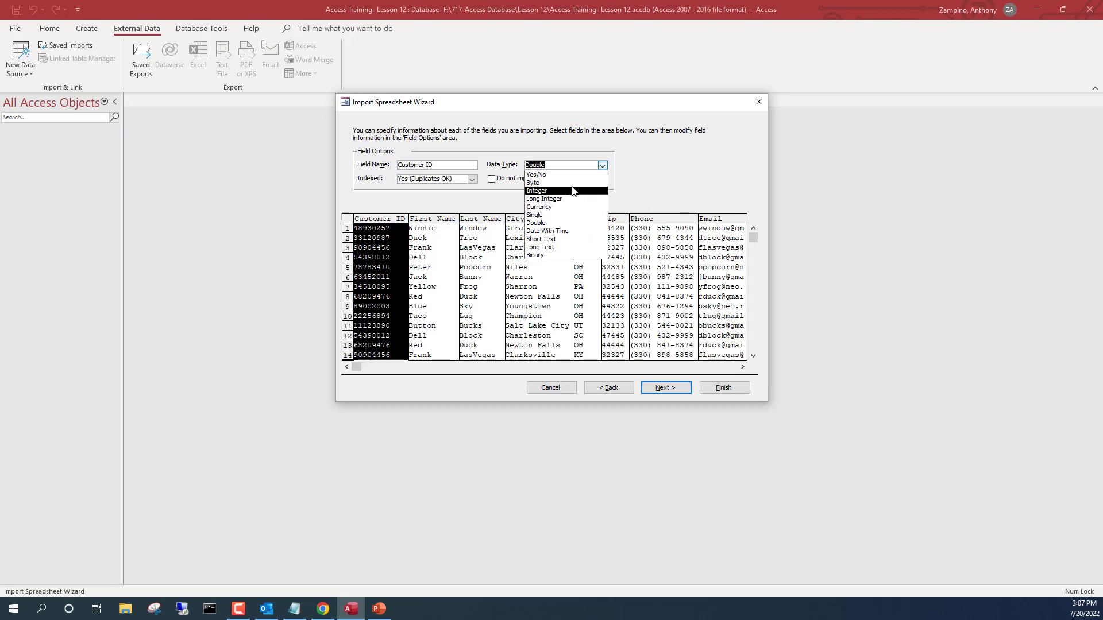
pyautogui.click(567, 215)
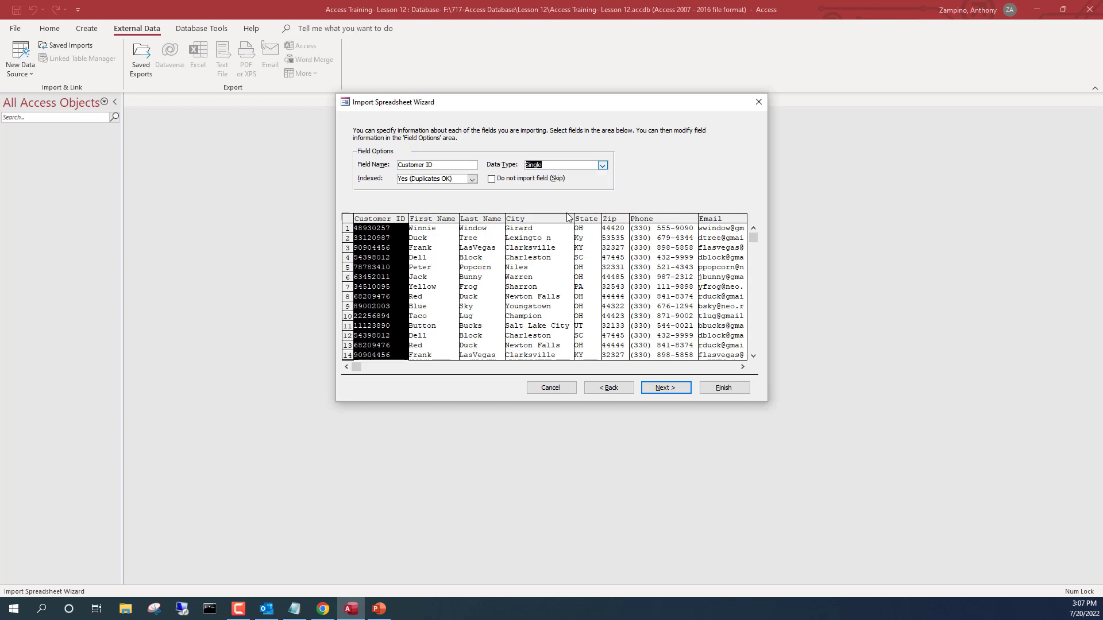
pyautogui.click(601, 165)
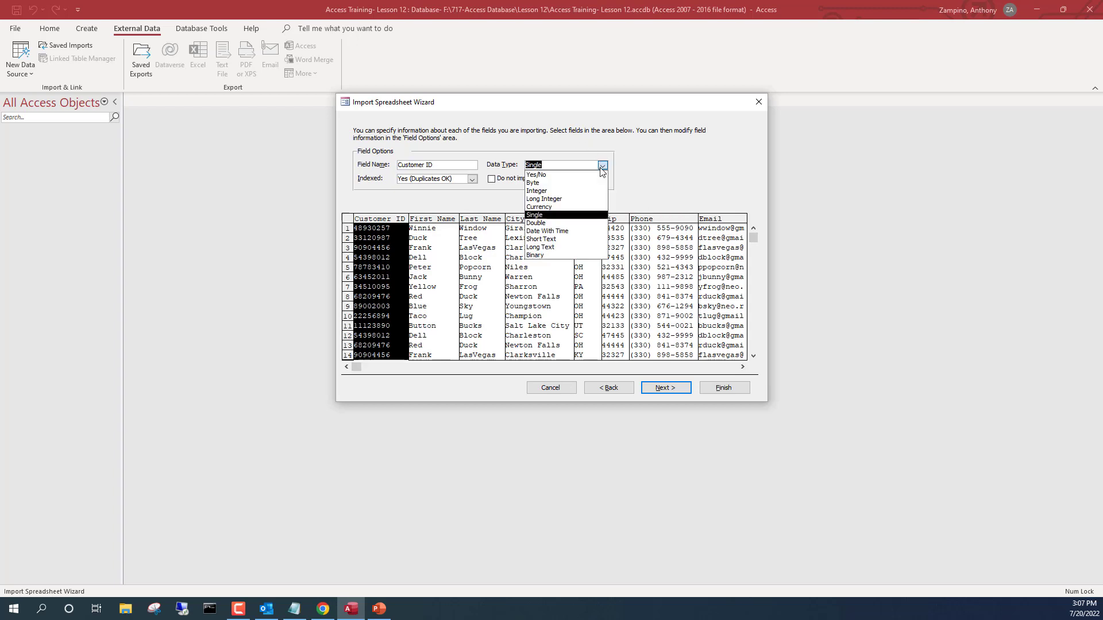
pyautogui.click(565, 240)
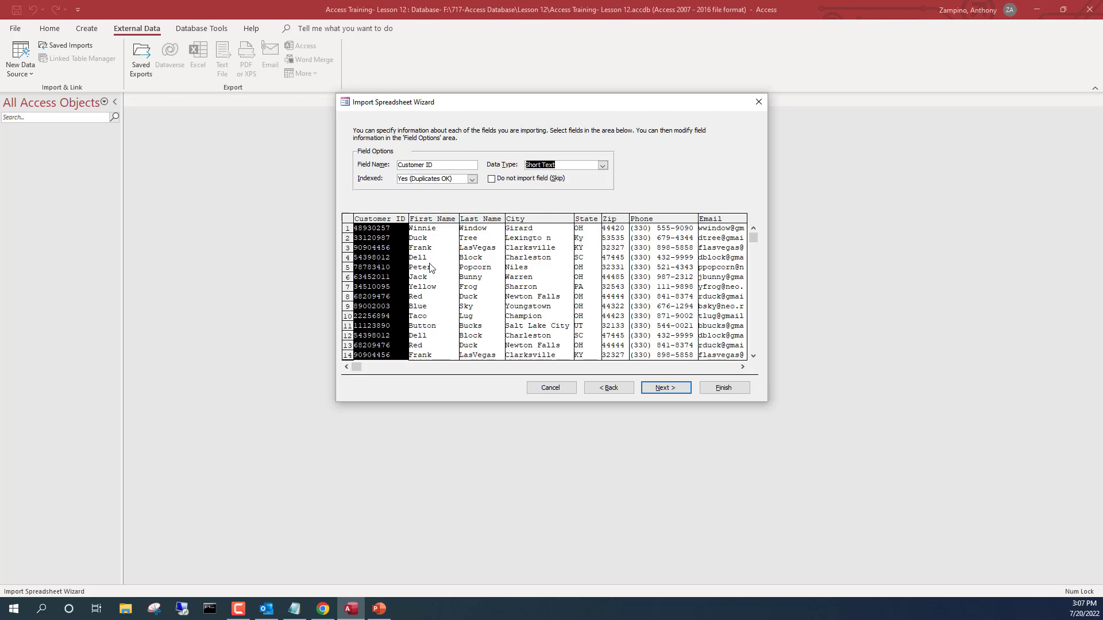
# Check the data types of the First Name through State fields and set the Zip field to Short Text
pyautogui.click(444, 217)
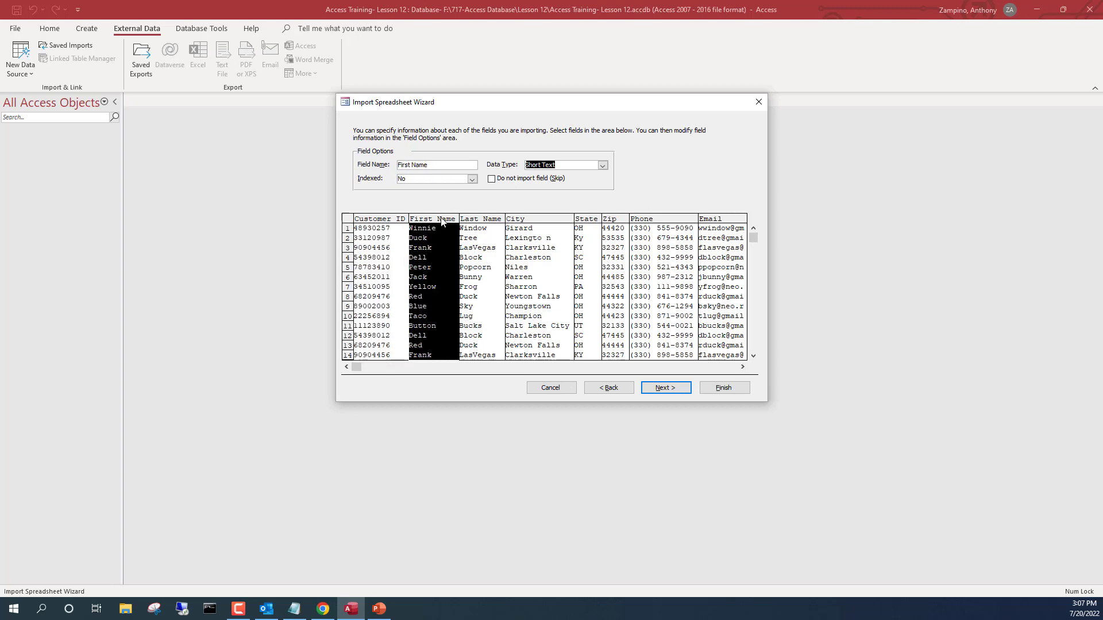
pyautogui.click(486, 218)
pyautogui.click(516, 220)
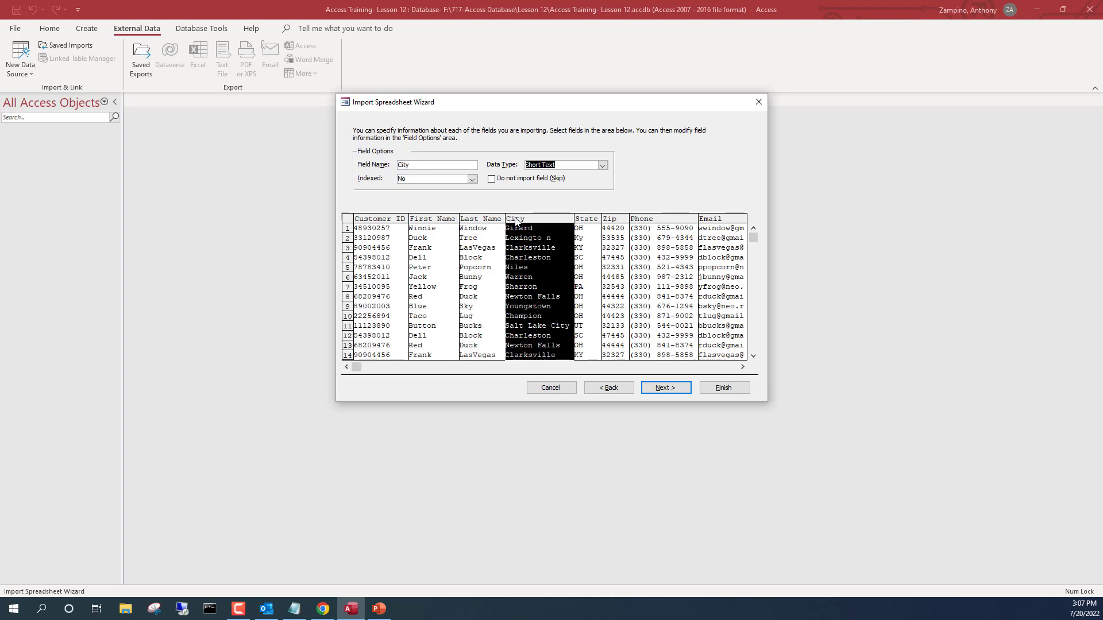
pyautogui.click(590, 220)
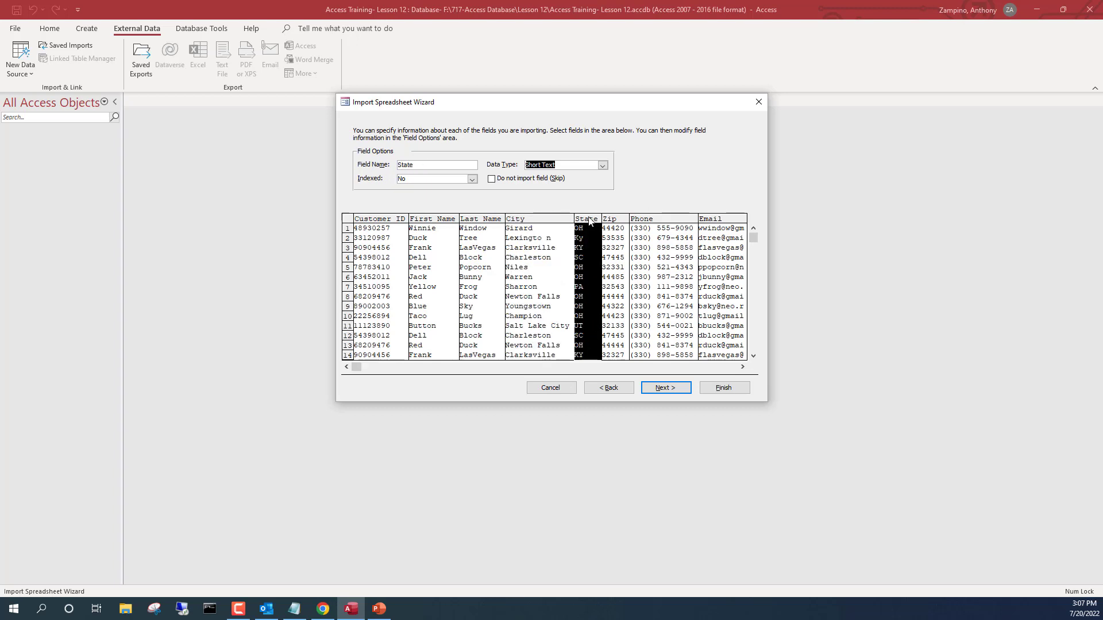
pyautogui.click(616, 219)
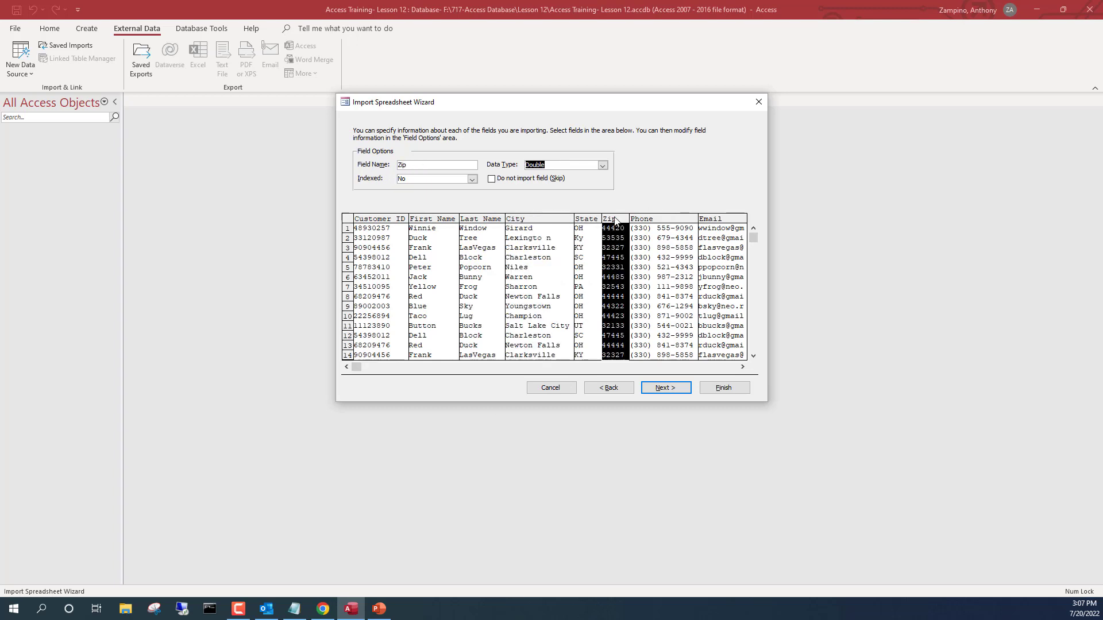
pyautogui.click(601, 166)
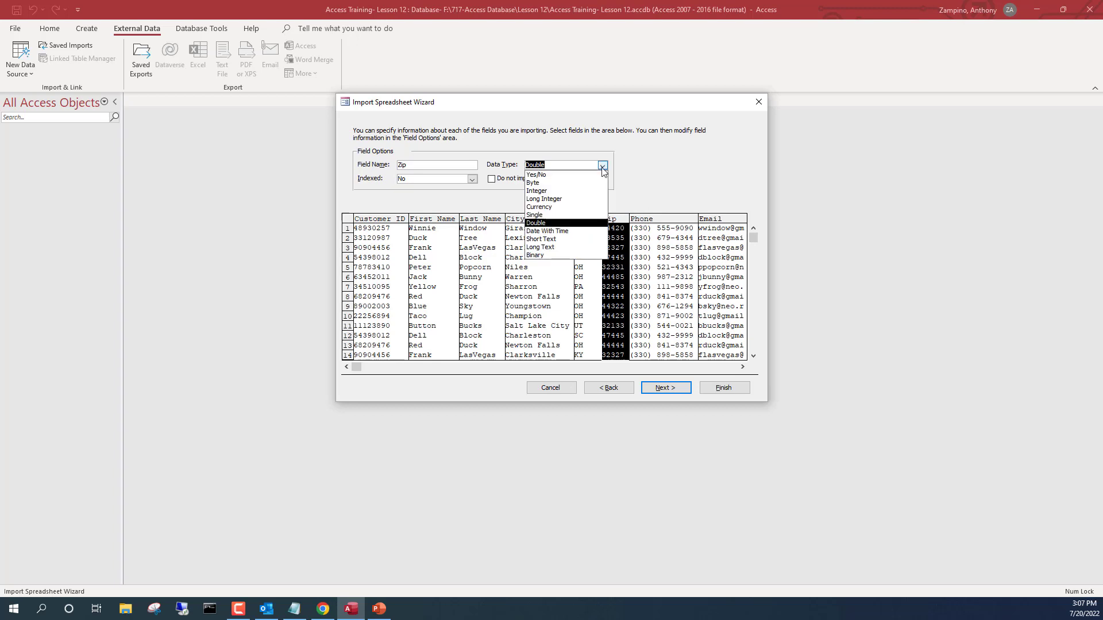
pyautogui.click(582, 239)
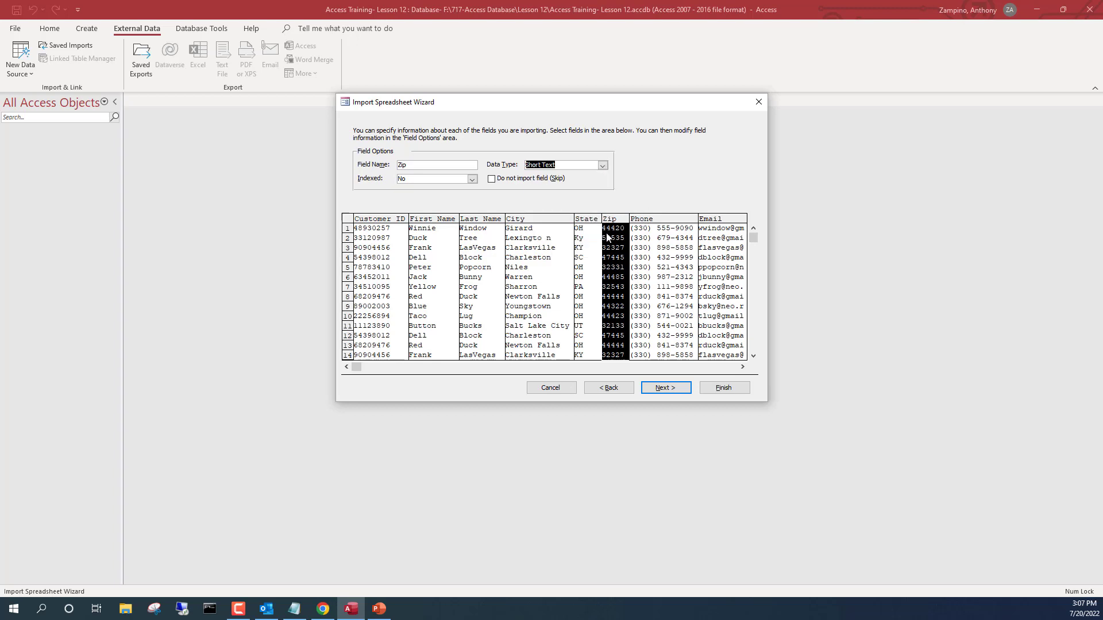
# Check the data types of the Phone, Email and Birthdate fields, including the list of types available for Birthdate
pyautogui.click(653, 225)
pyautogui.click(711, 219)
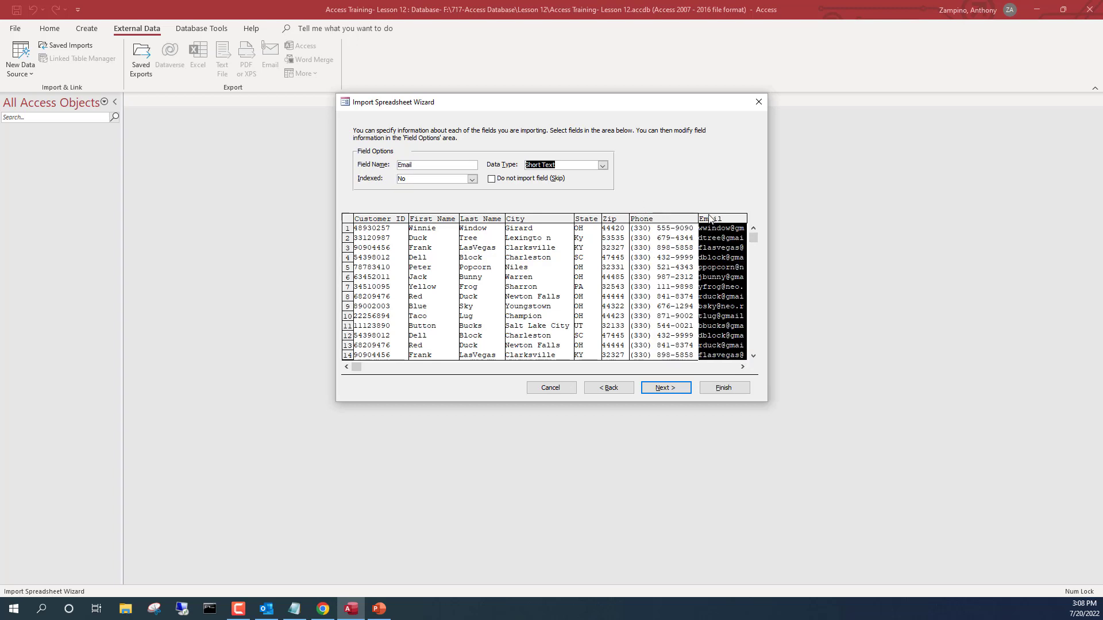
pyautogui.click(743, 367)
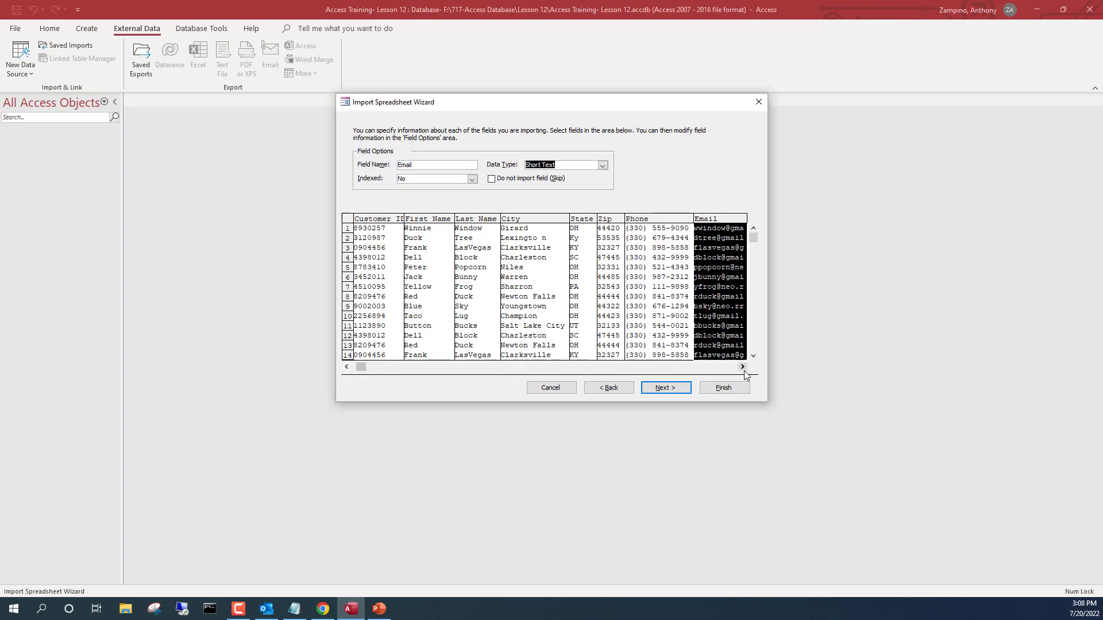
pyautogui.moveTo(744, 371); pyautogui.dragTo(744, 371)
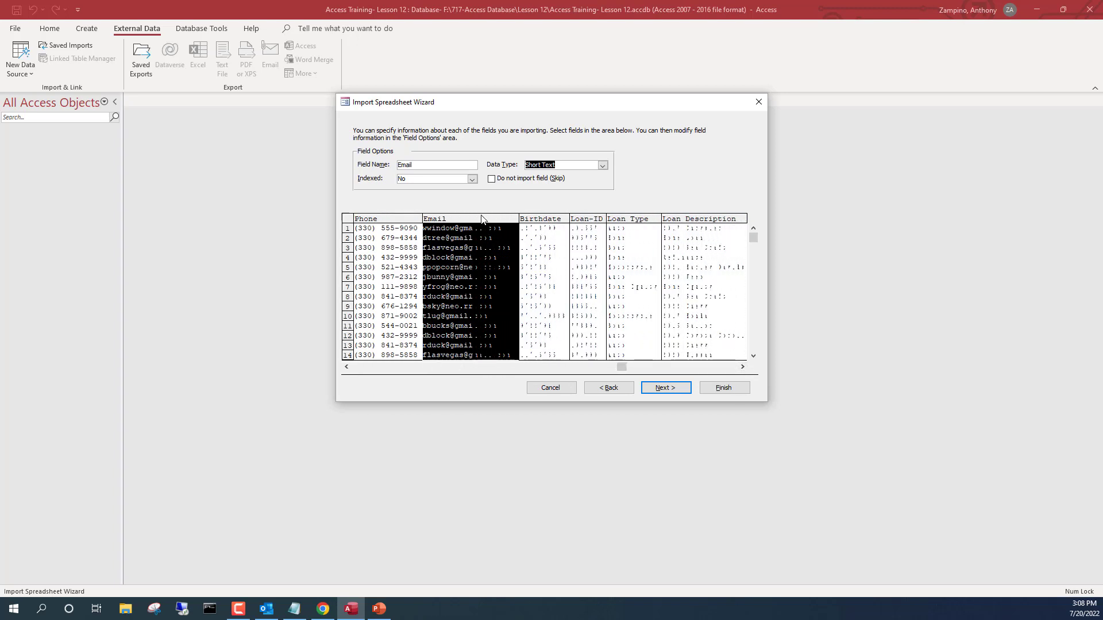
pyautogui.click(540, 223)
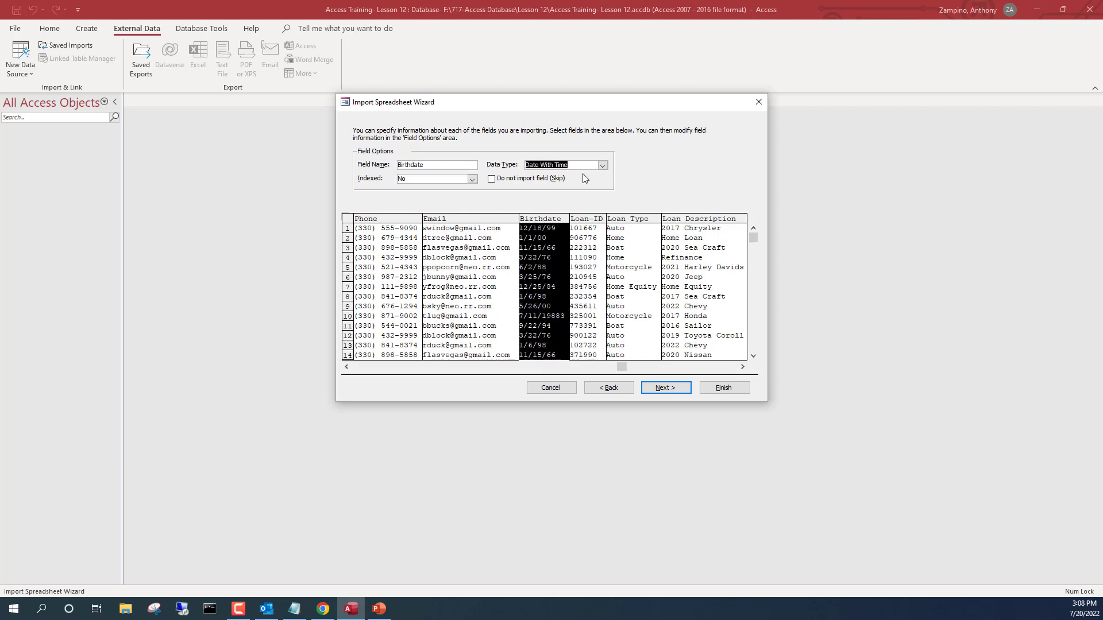
pyautogui.click(602, 166)
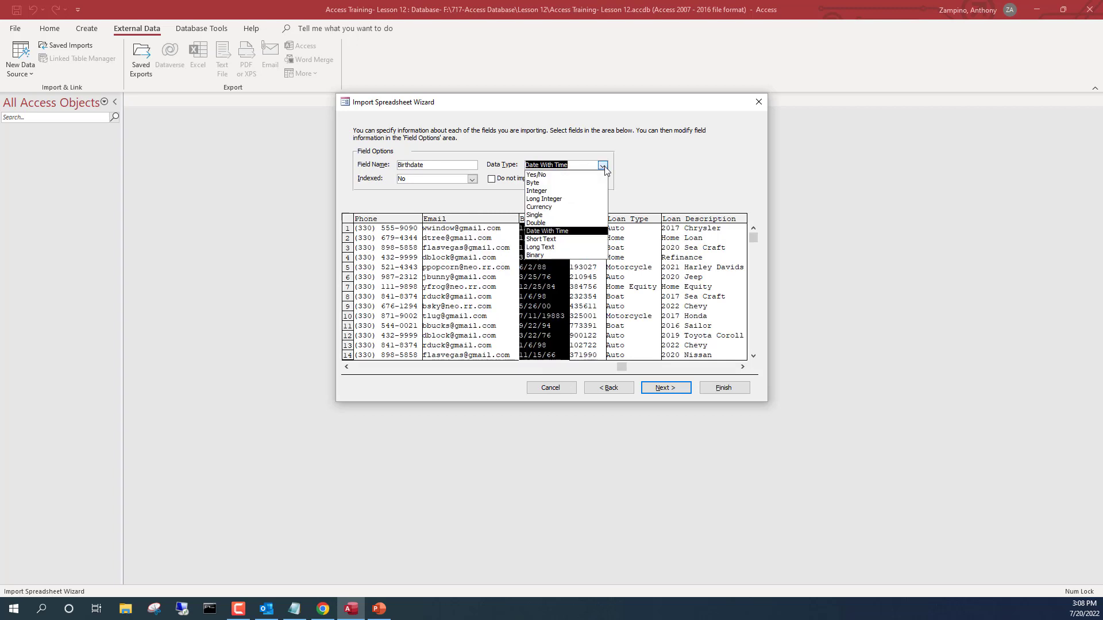
pyautogui.click(603, 166)
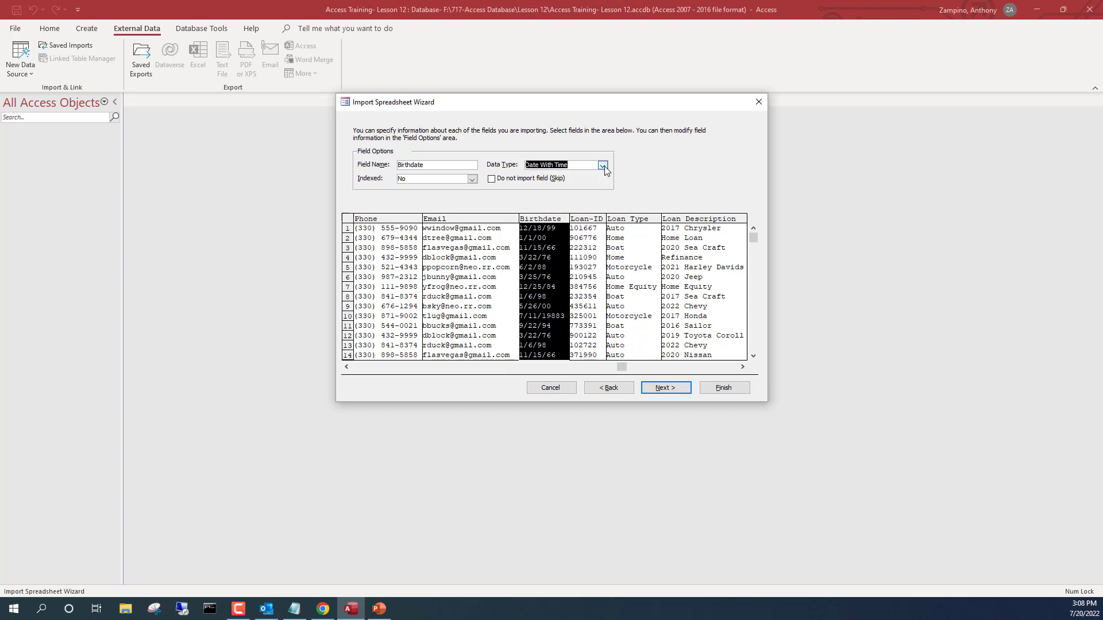
# Set the data type of the Loan-ID field to Short Text and check the Loan Type and Loan Description fields
pyautogui.click(592, 220)
pyautogui.click(602, 167)
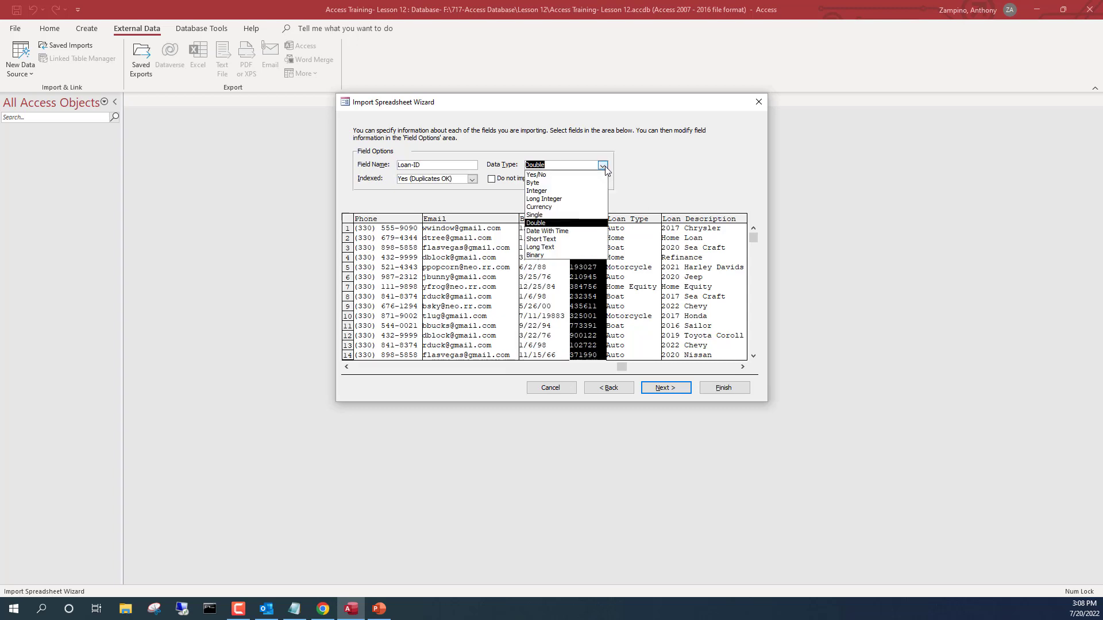
pyautogui.click(554, 239)
pyautogui.click(644, 218)
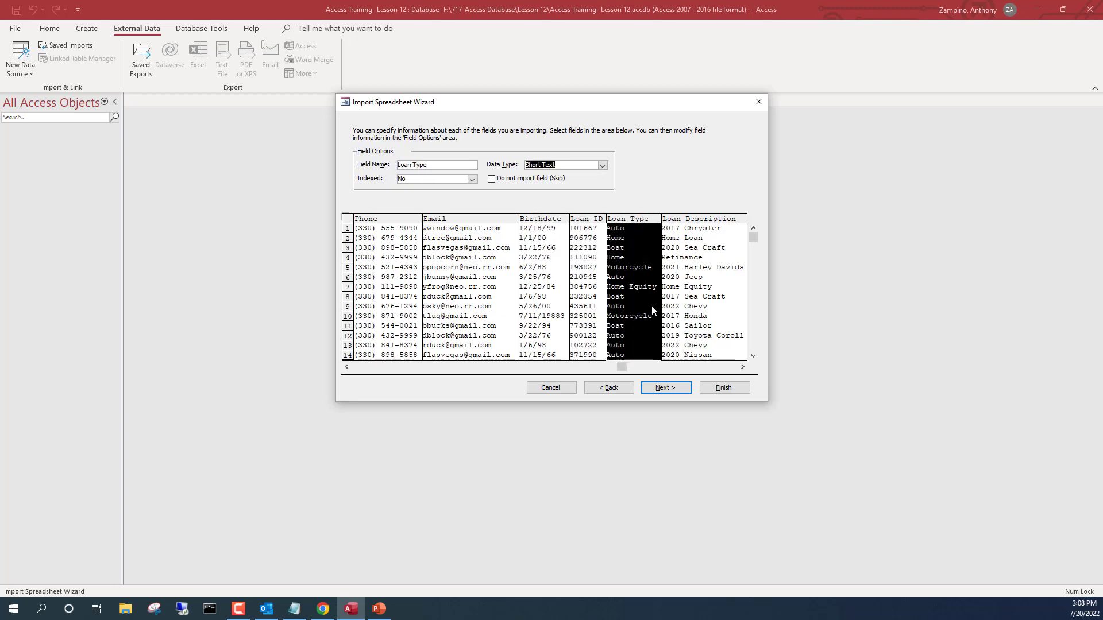
pyautogui.click(741, 367)
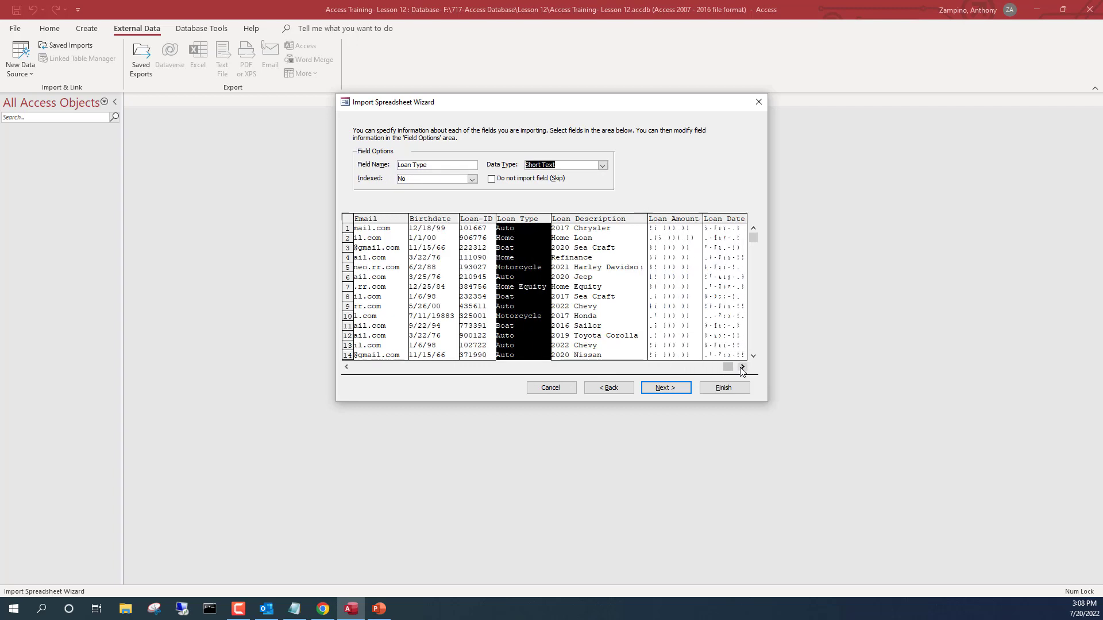
pyautogui.click(622, 220)
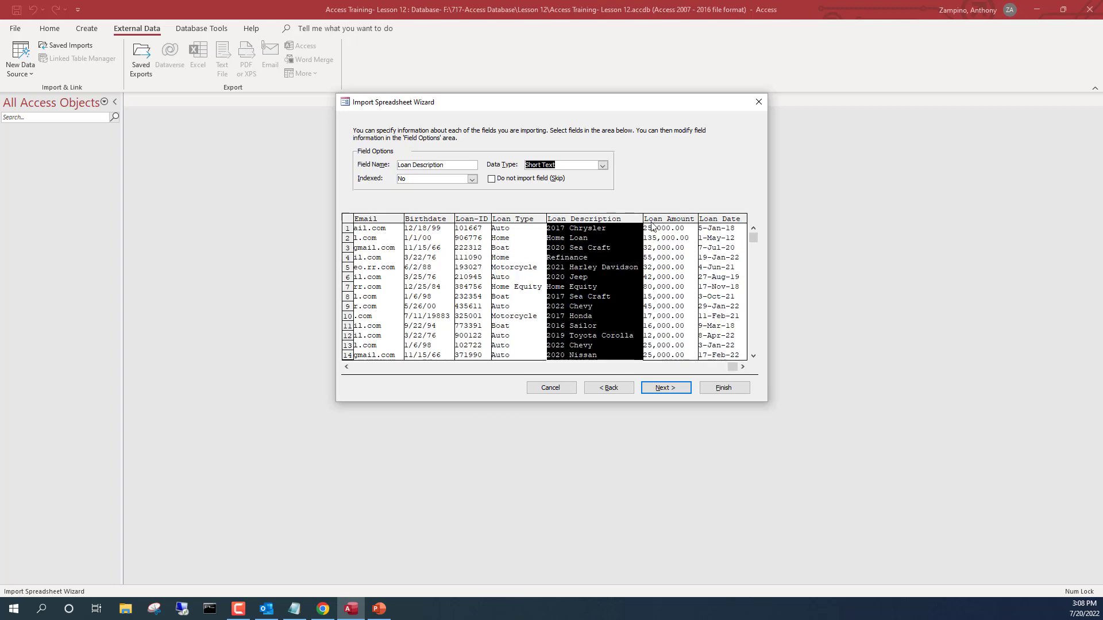
# Set the data type of the Loan Amount field to Currency, check the Loan Date field and continue to the primary key options
pyautogui.click(672, 221)
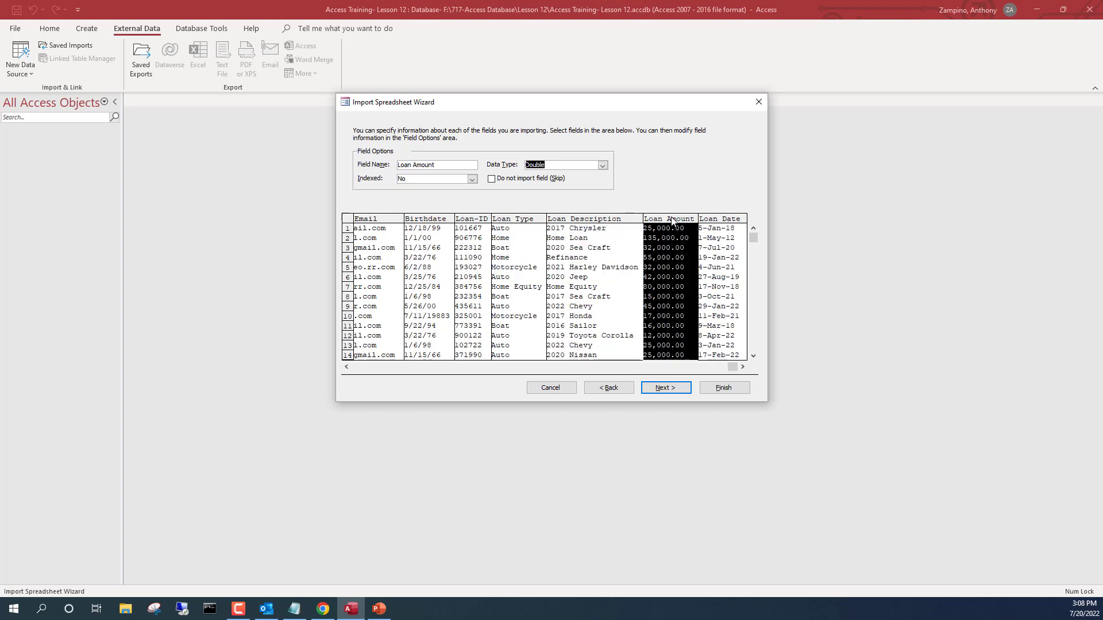
pyautogui.click(603, 166)
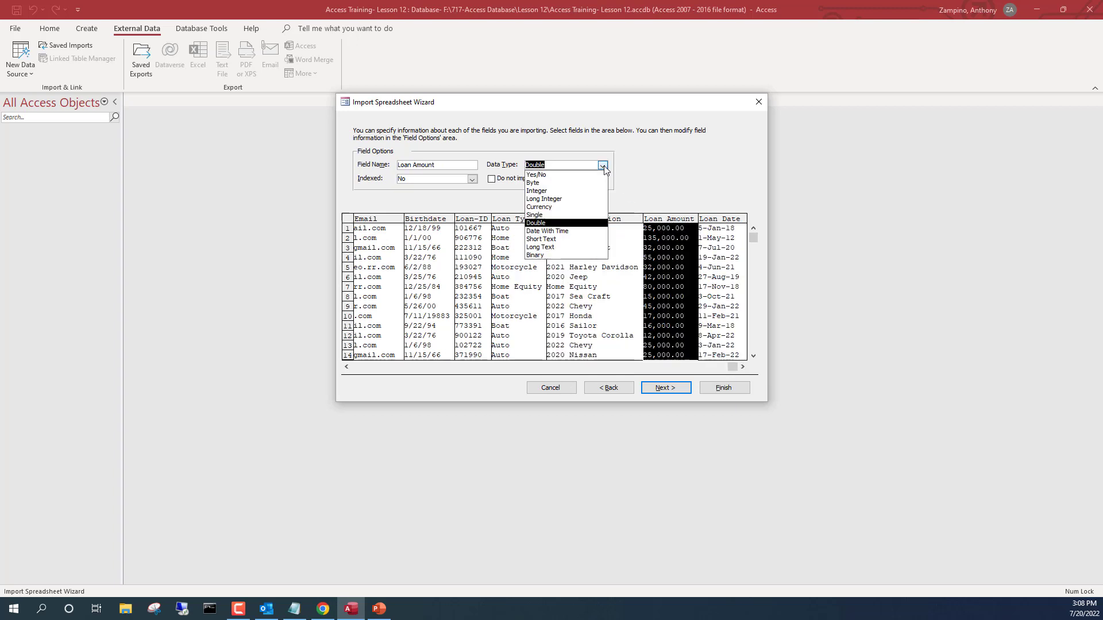
pyautogui.click(586, 207)
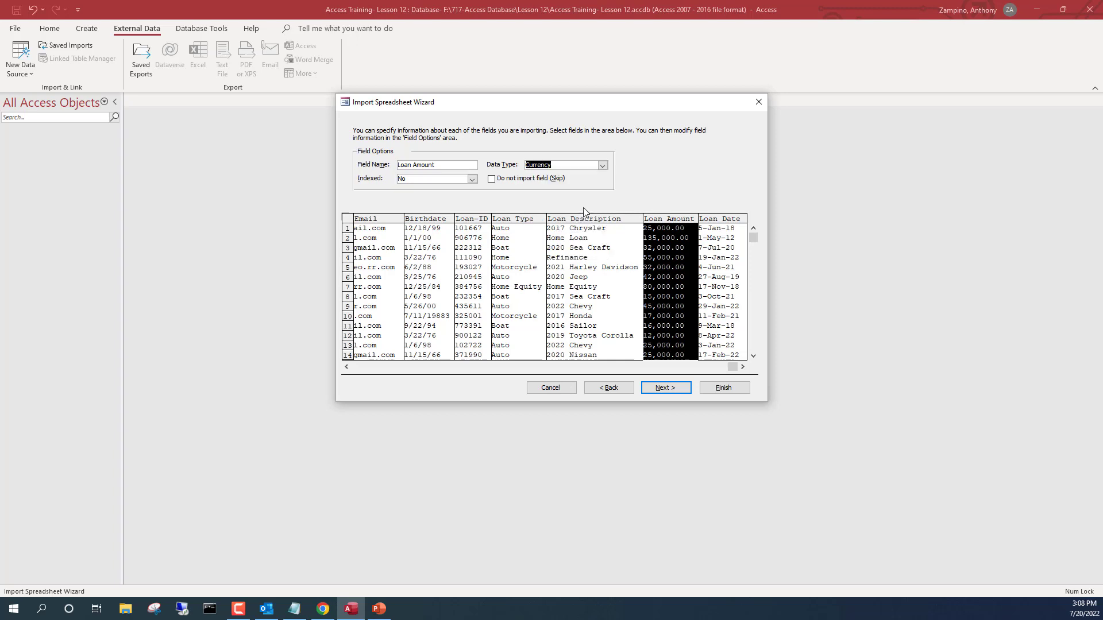
pyautogui.click(718, 221)
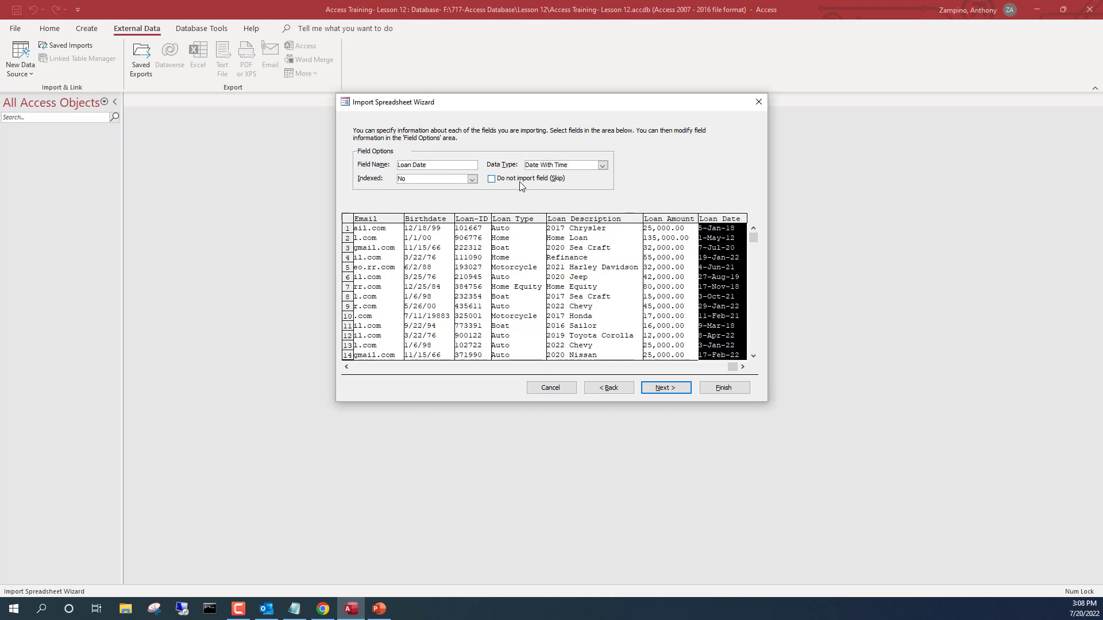
pyautogui.click(687, 389)
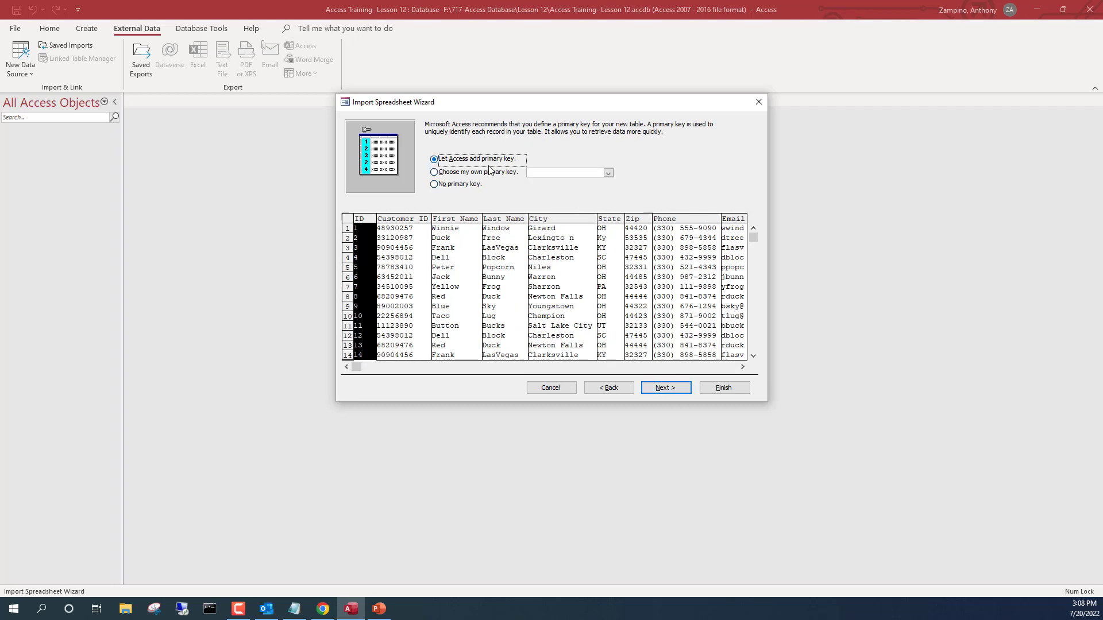
# Choose Loan-ID as the new table's own primary key, look at the no primary key option as well, and continue
pyautogui.click(434, 173)
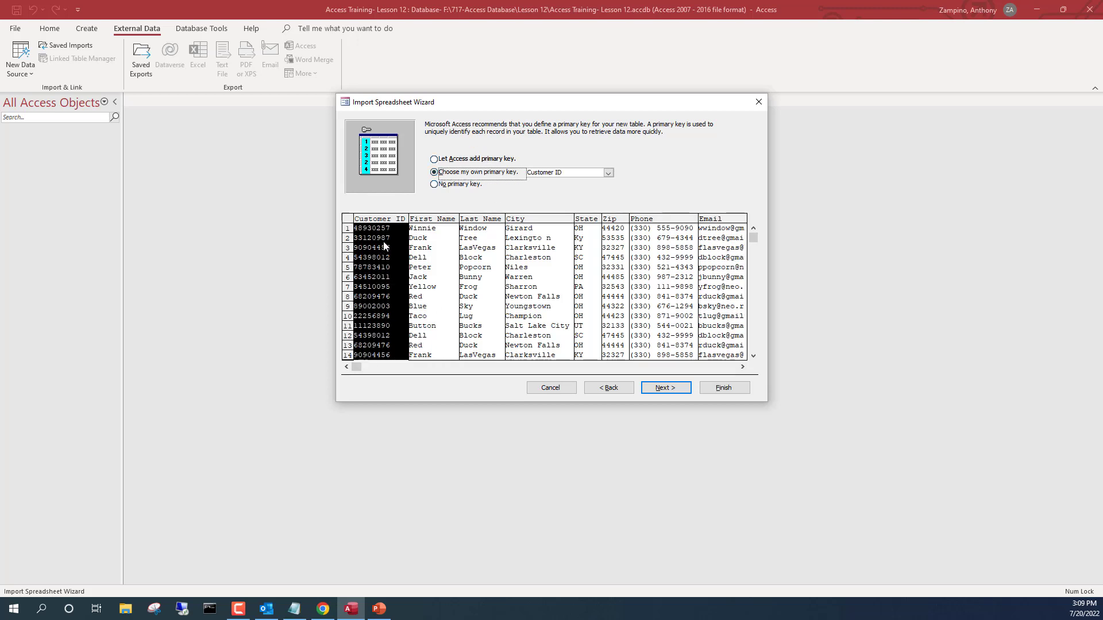
pyautogui.click(610, 174)
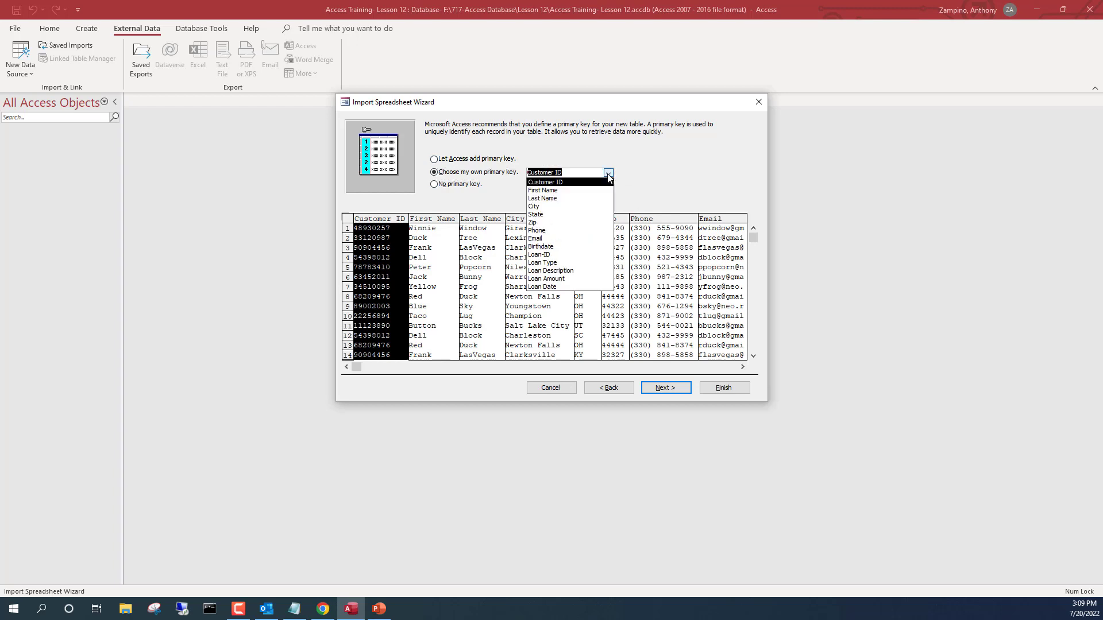
pyautogui.click(589, 255)
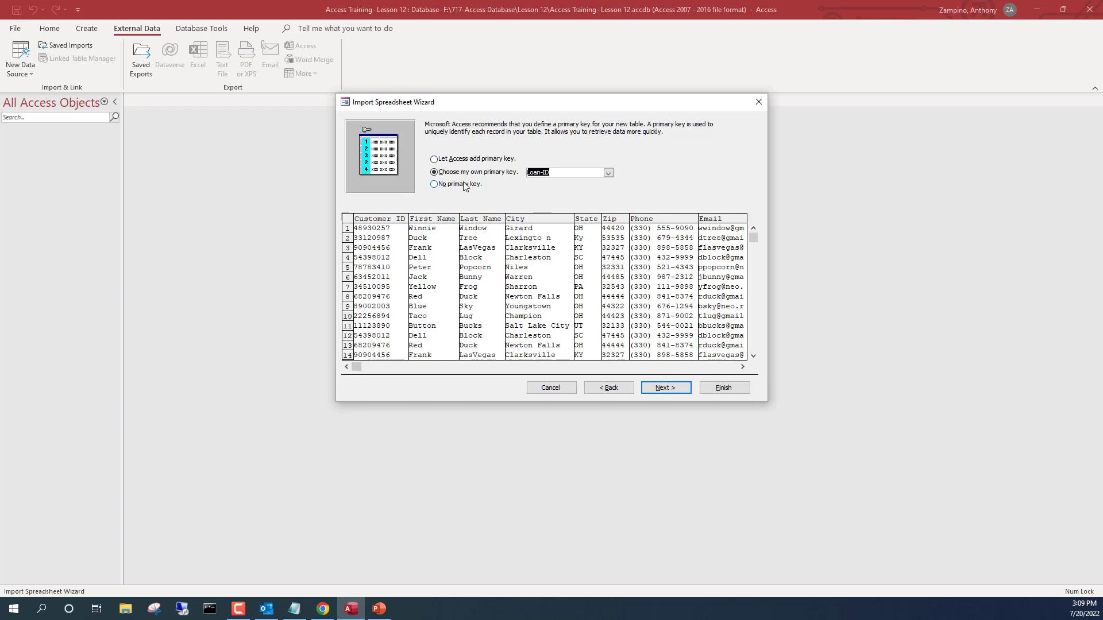
pyautogui.click(435, 185)
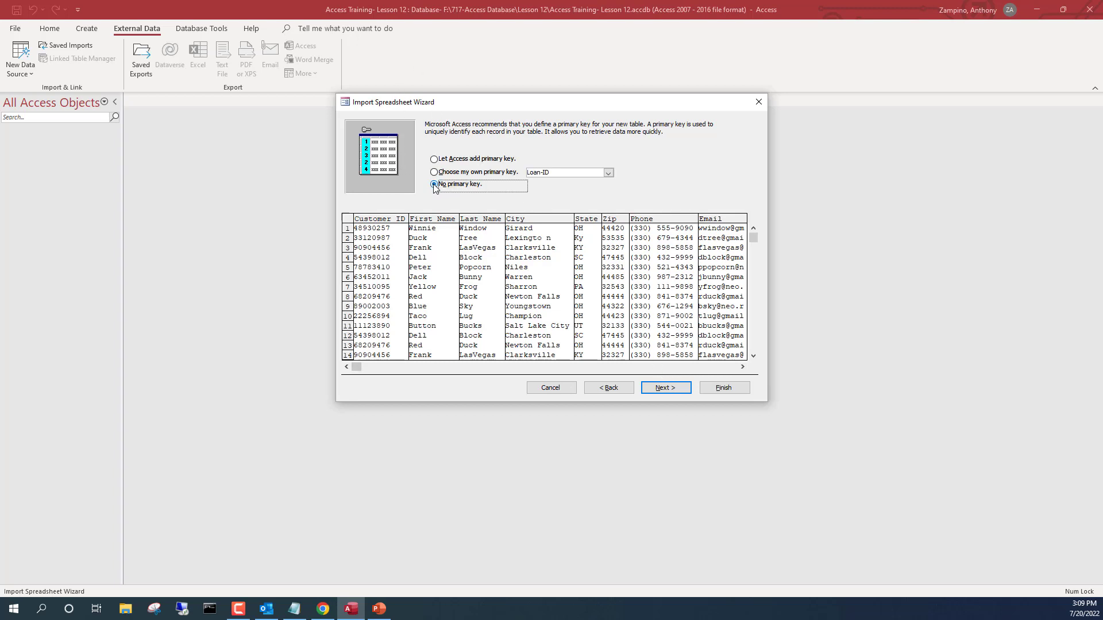
pyautogui.click(664, 388)
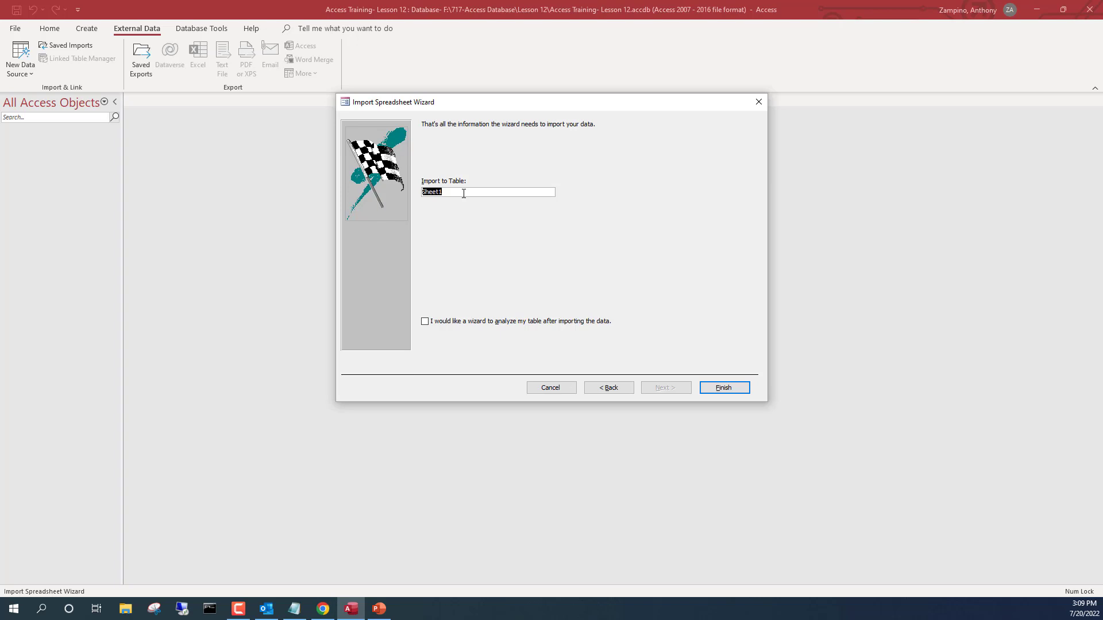
# Name the new table Loan Table, finish the import and close the wizard without saving the import steps
pyautogui.write('Loan Table')
pyautogui.click(725, 388)
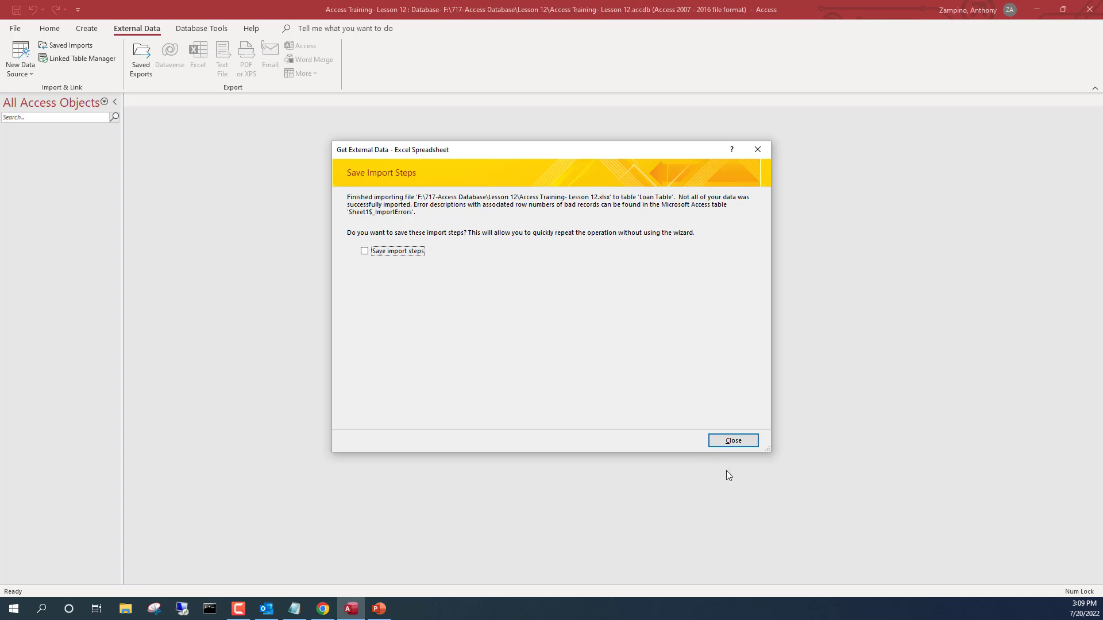
pyautogui.click(728, 441)
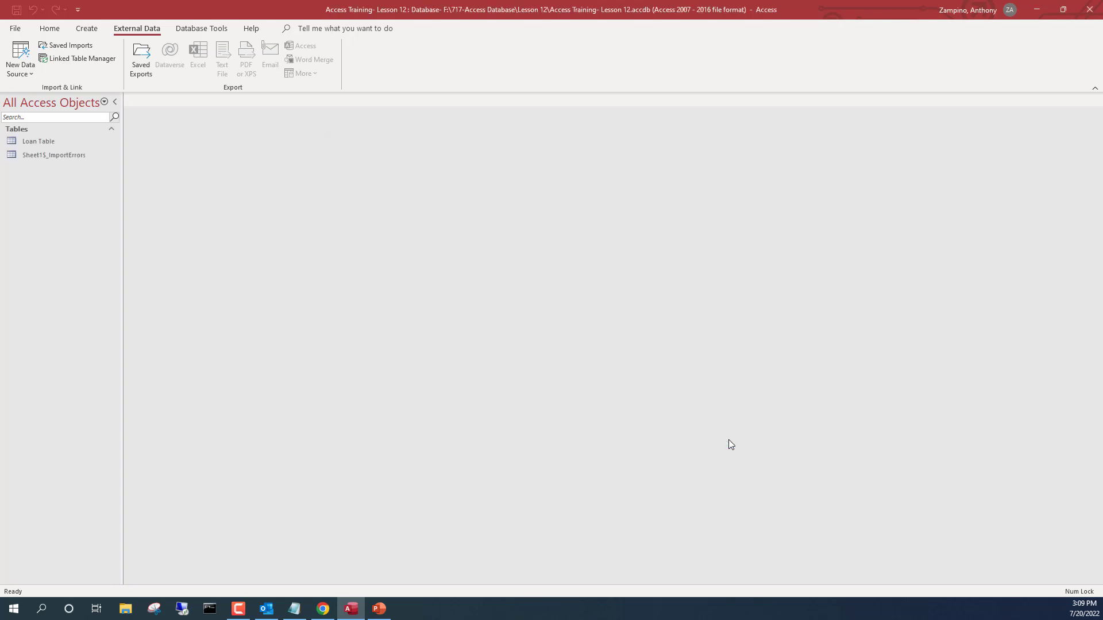
# Examine Loan Table and Sheet1$_ImportErrors, and go to the Birthdate cell of the 2017 Honda motorcycle loan record
pyautogui.doubleClick(52, 143)
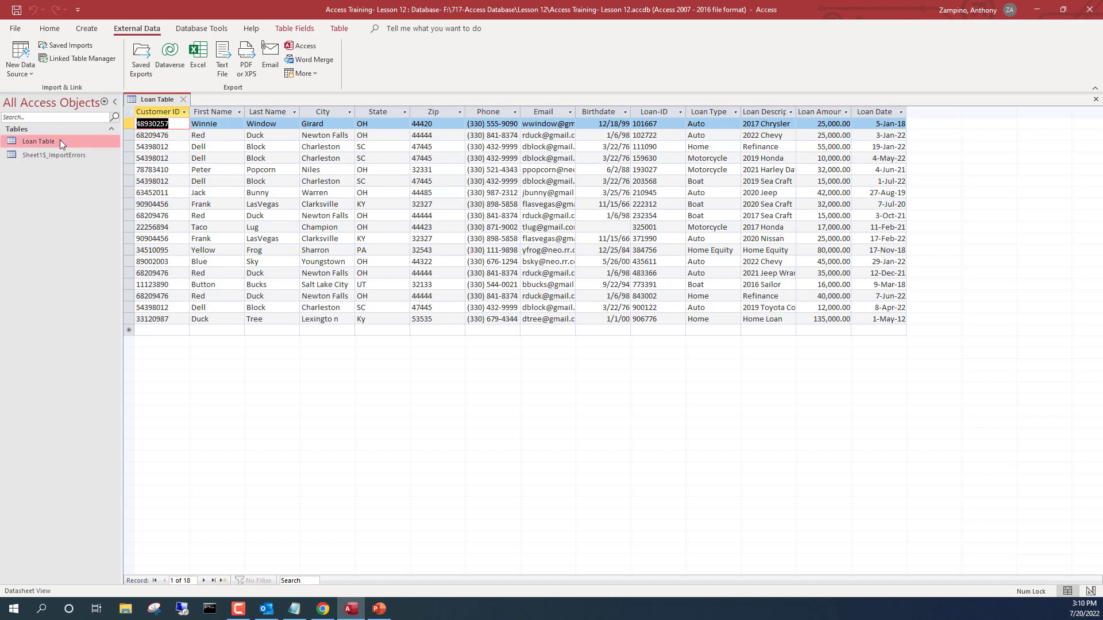
pyautogui.doubleClick(87, 155)
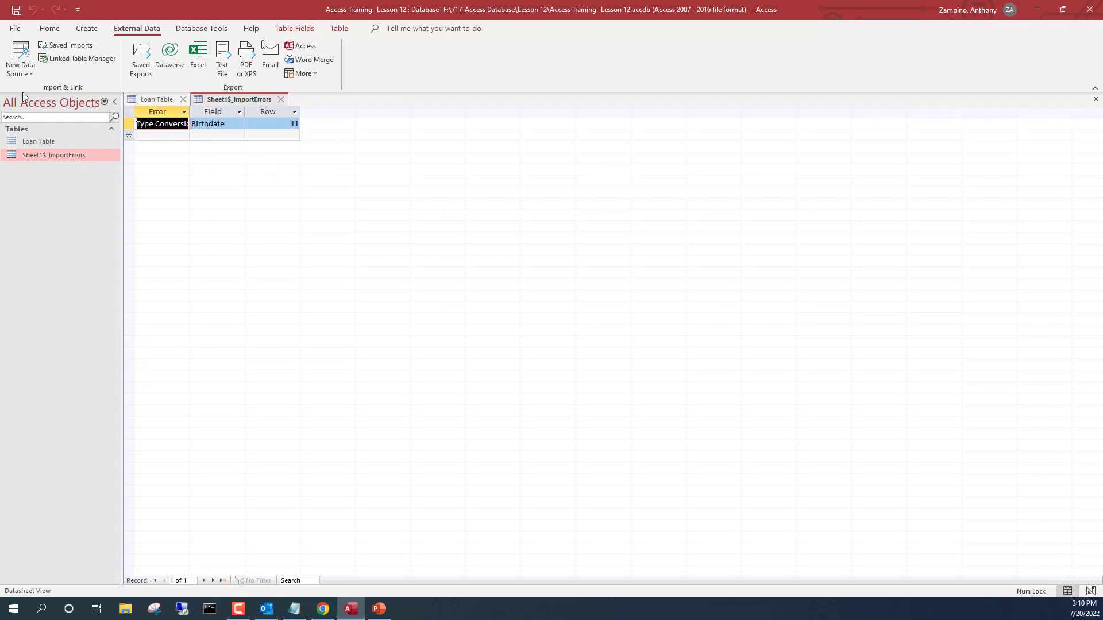
pyautogui.doubleClick(50, 143)
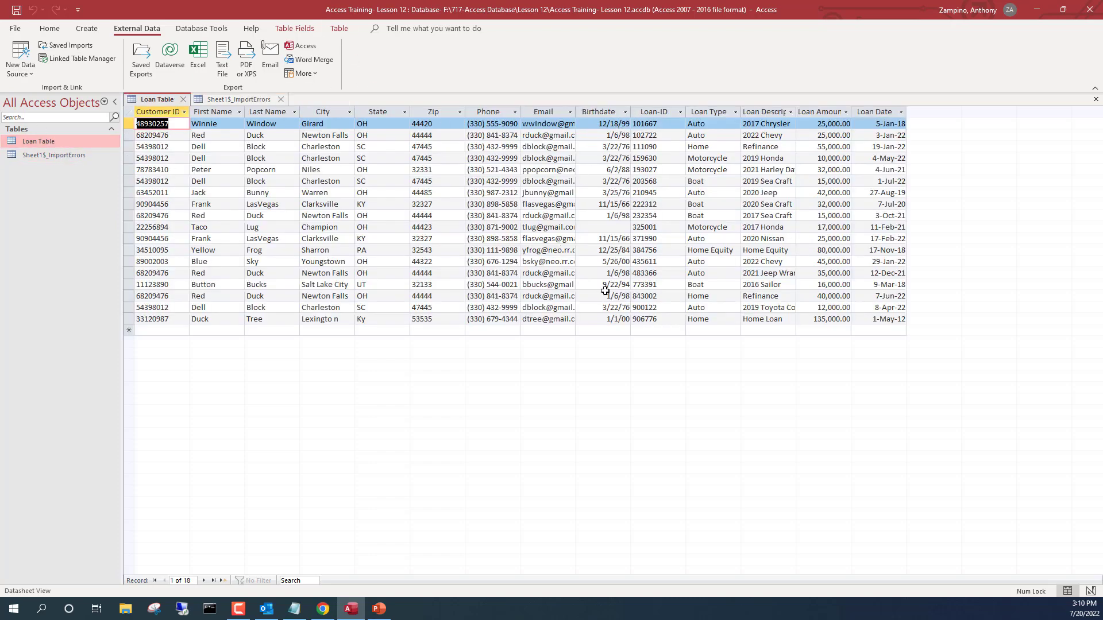
pyautogui.click(619, 229)
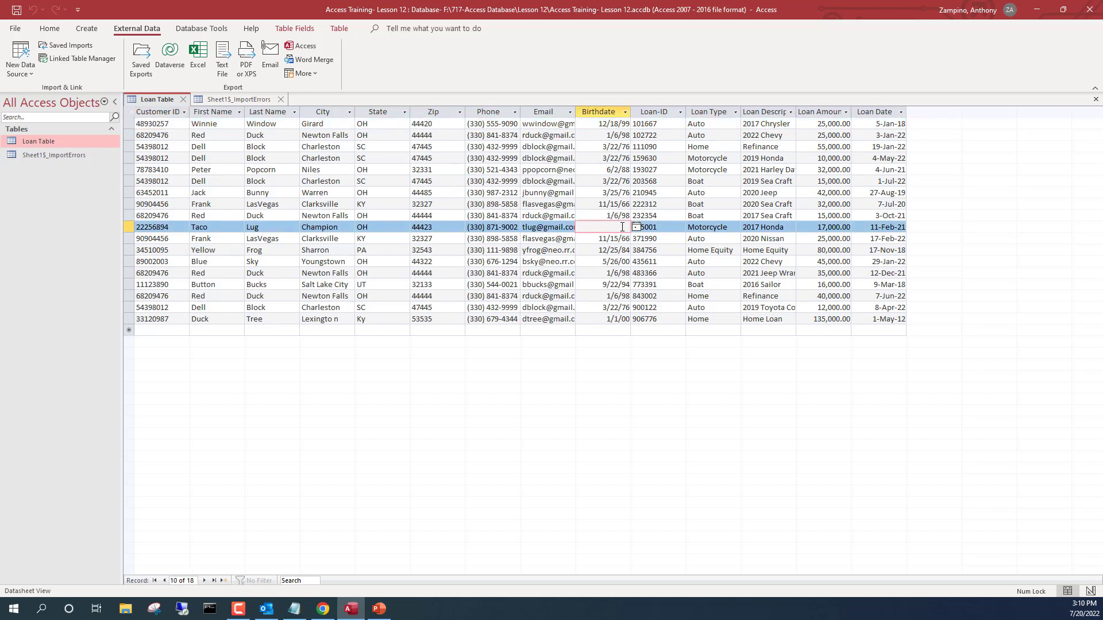